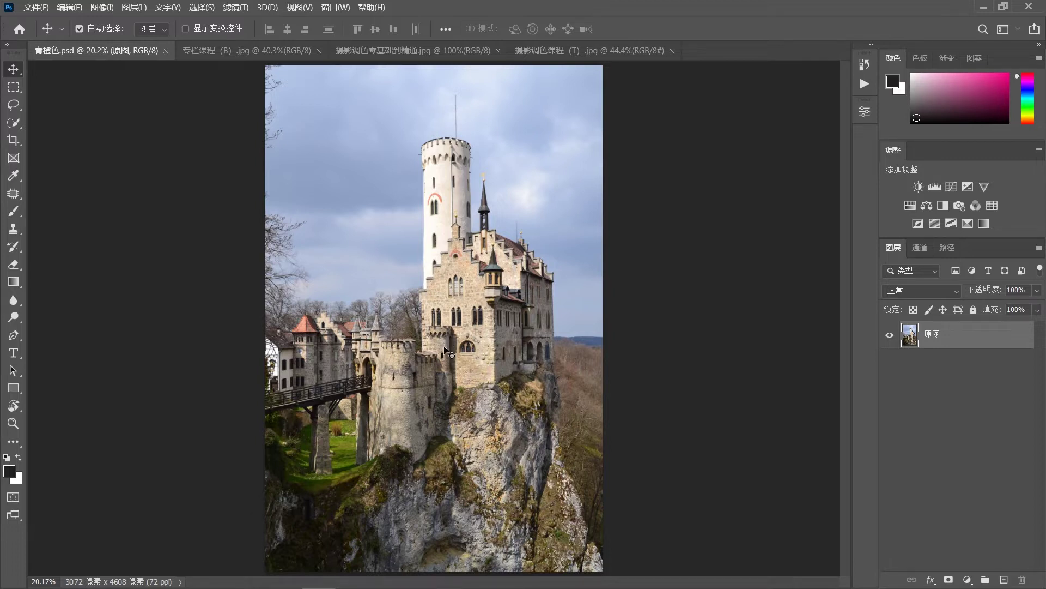
Show the castle photo's RGB, red, green and blue channels in the Channels panel.
{"action": "left_click", "coordinate": [925, 249]}
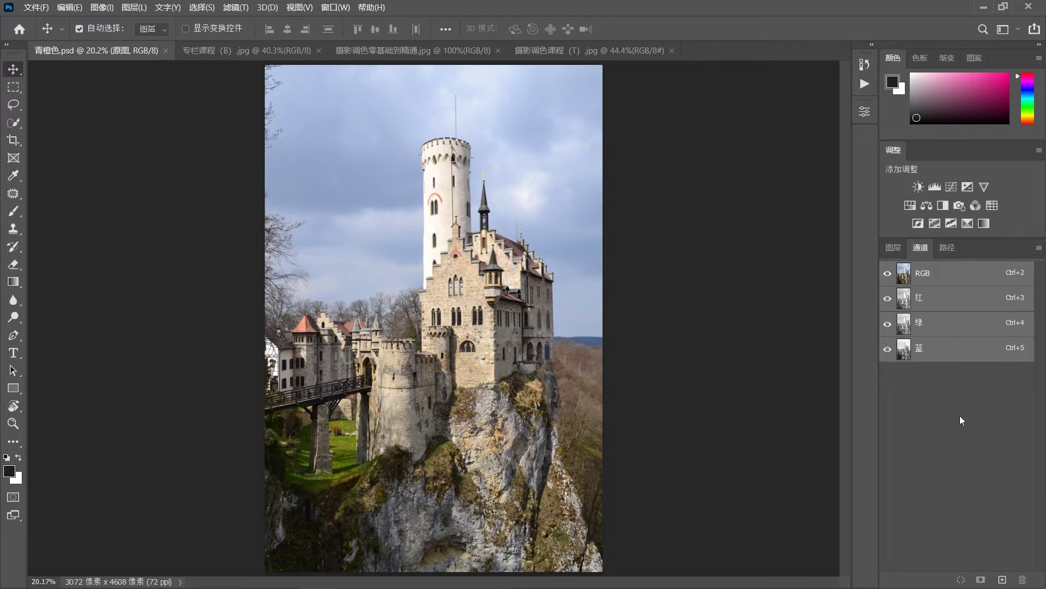
{"action": "left_click", "coordinate": [952, 304]}
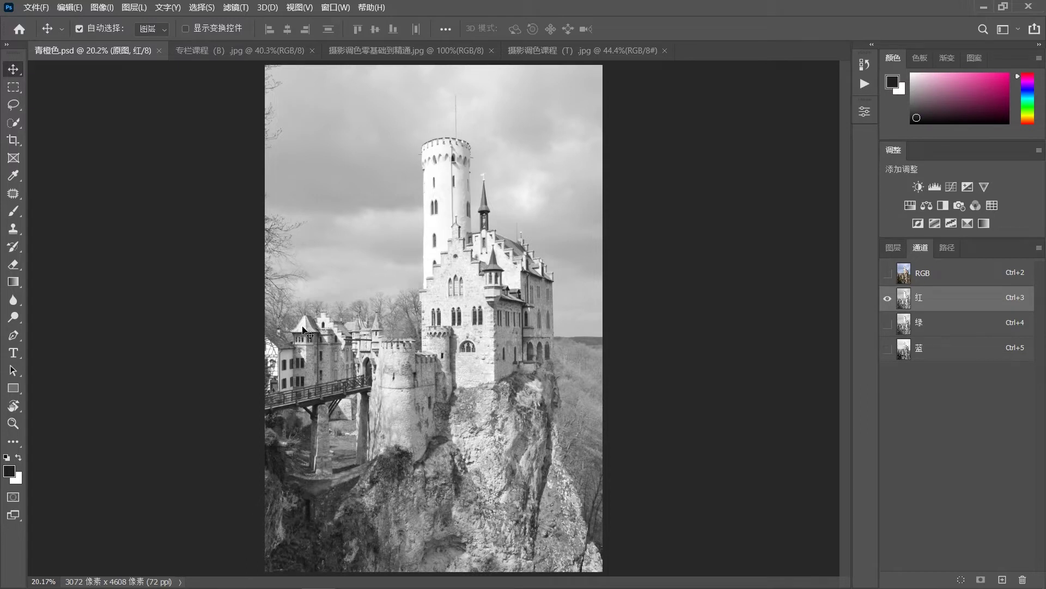
{"action": "left_click", "coordinate": [945, 277]}
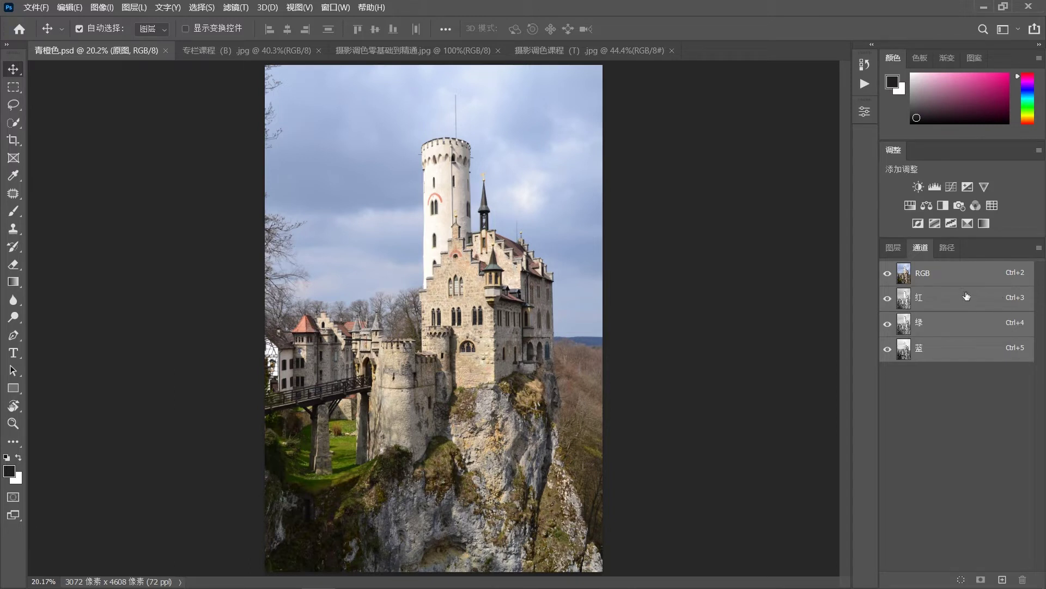
{"action": "left_click", "coordinate": [948, 330]}
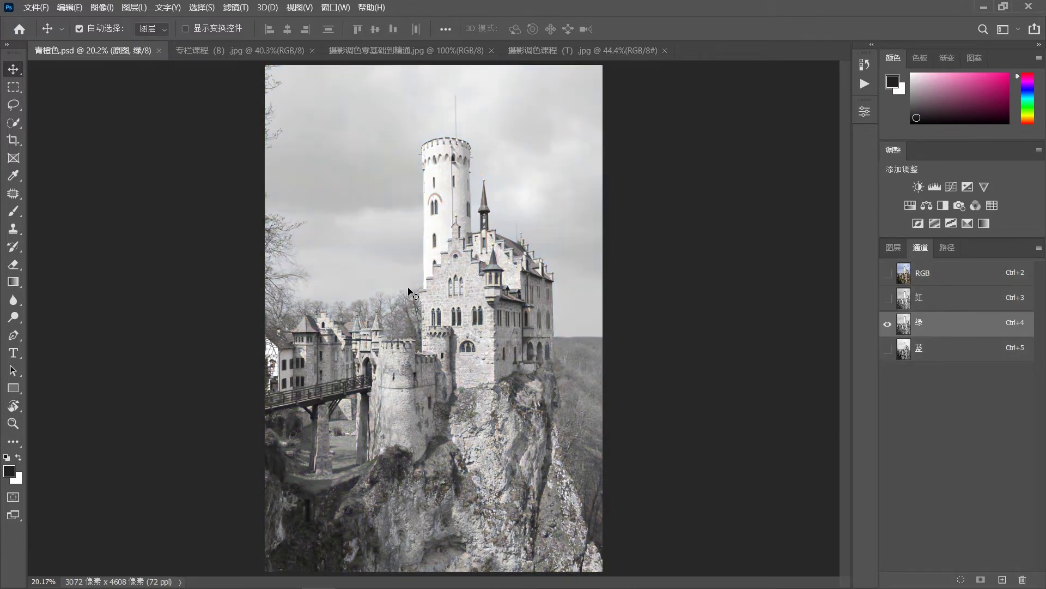
{"action": "left_click", "coordinate": [951, 355]}
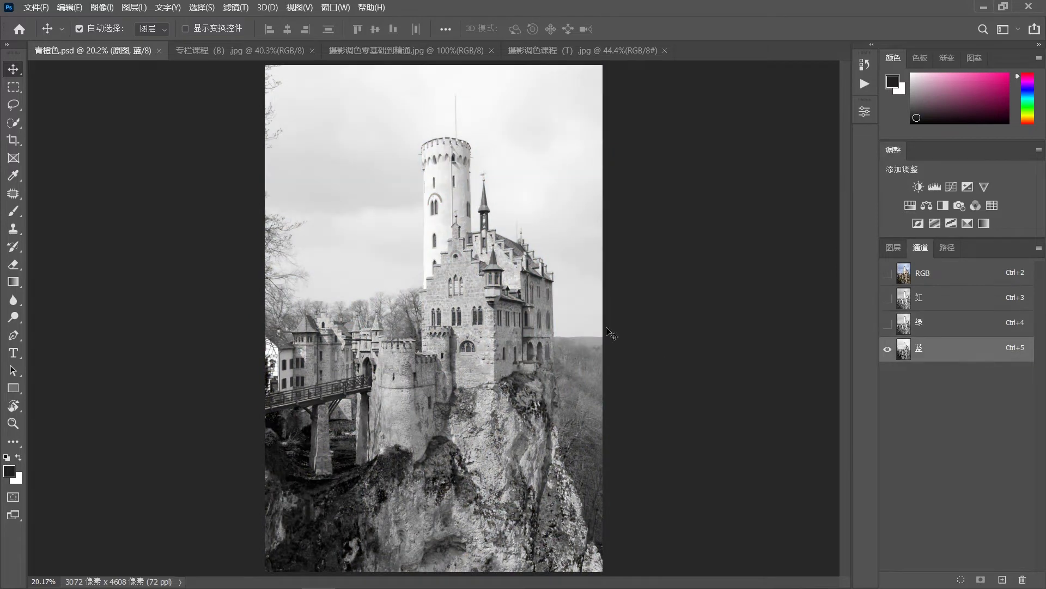
{"action": "left_click", "coordinate": [959, 301]}
{"action": "left_click", "coordinate": [959, 332]}
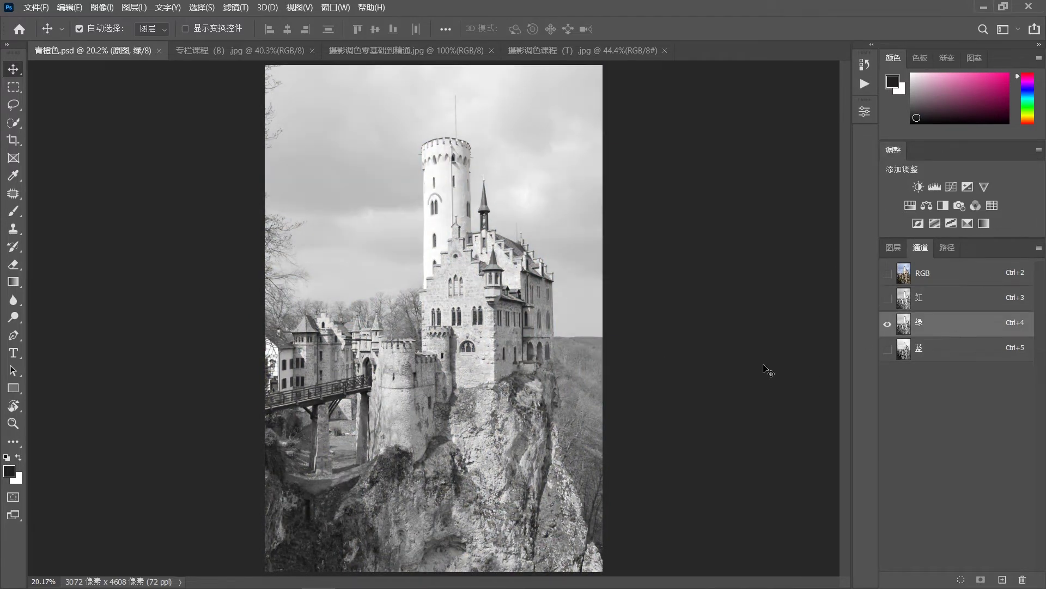
{"action": "left_click", "coordinate": [961, 355]}
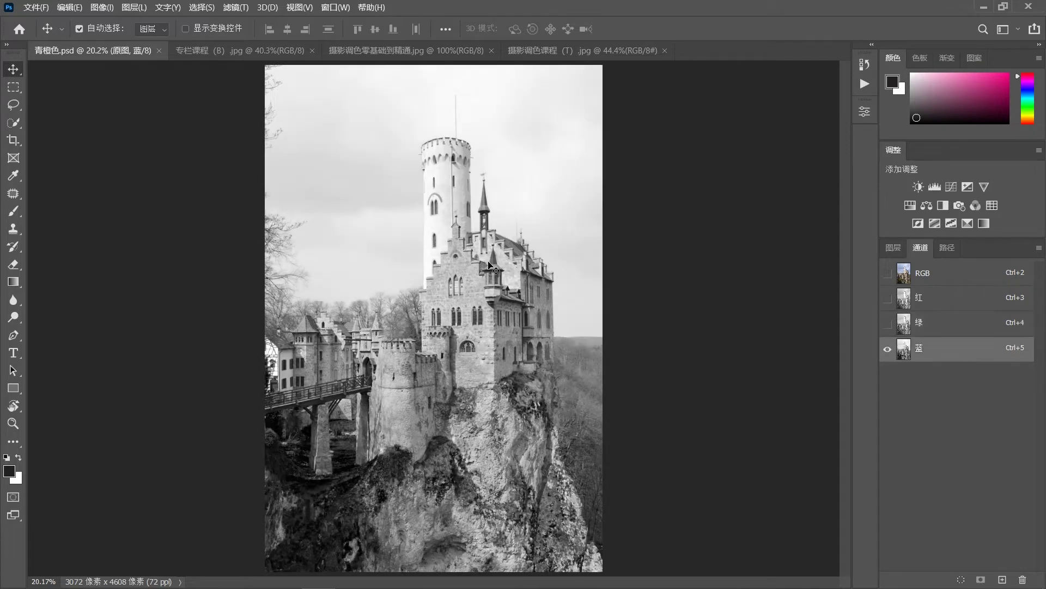
{"action": "left_click", "coordinate": [941, 308]}
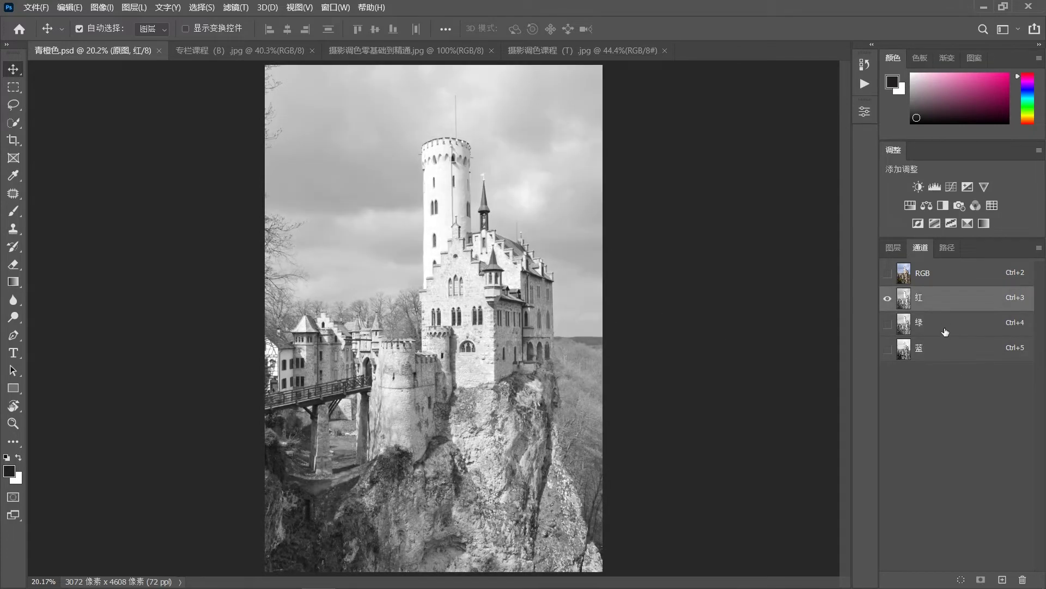
{"action": "left_click", "coordinate": [945, 334]}
{"action": "left_click", "coordinate": [944, 352]}
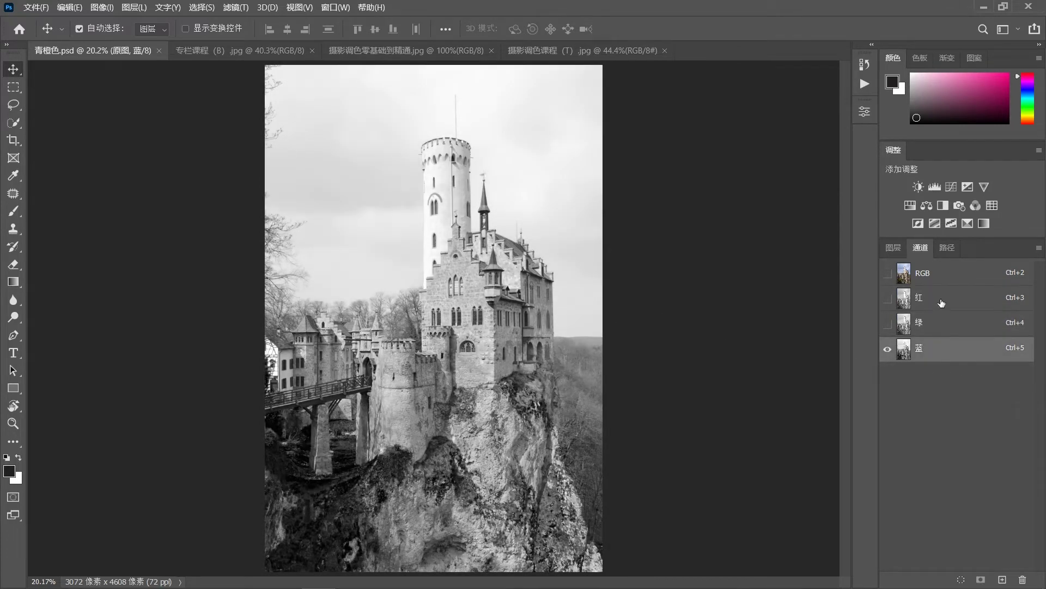
{"action": "left_click", "coordinate": [942, 304]}
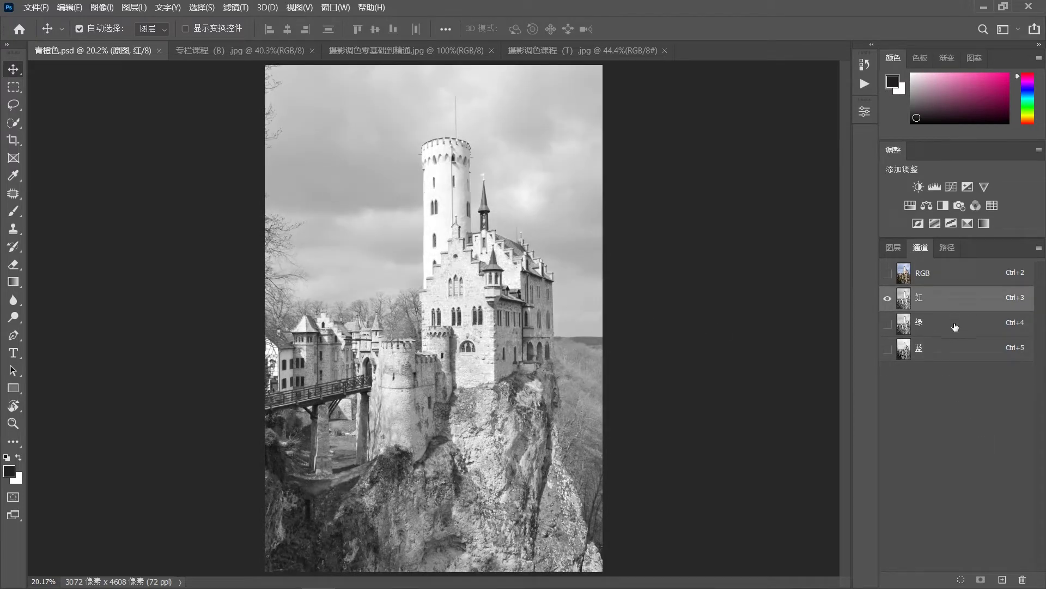
{"action": "left_click", "coordinate": [943, 275]}
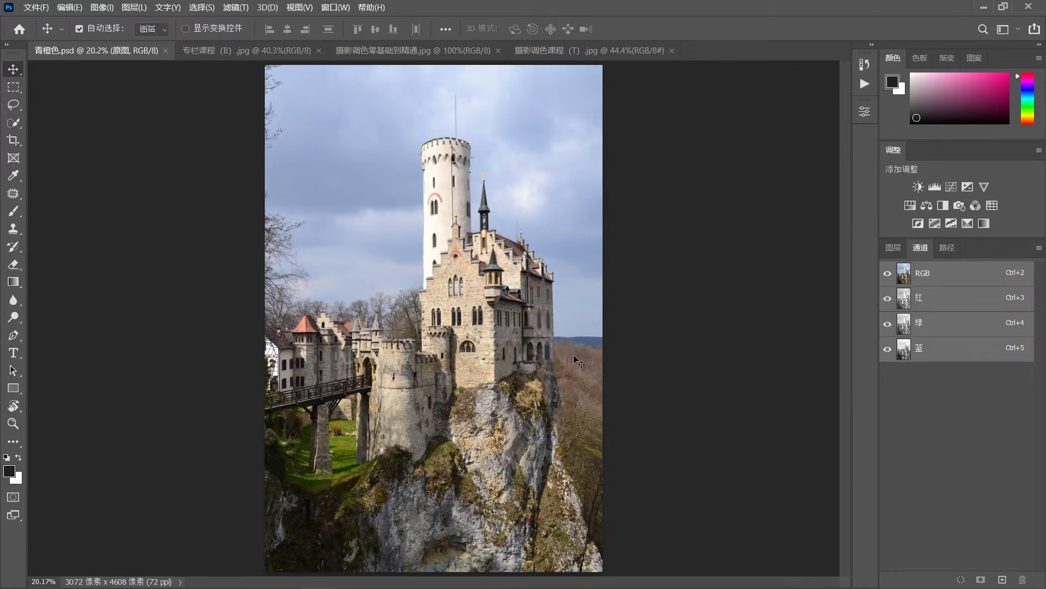
Copy the green channel into the blue channel, compare before and after, then deselect.
{"action": "left_click", "coordinate": [946, 327]}
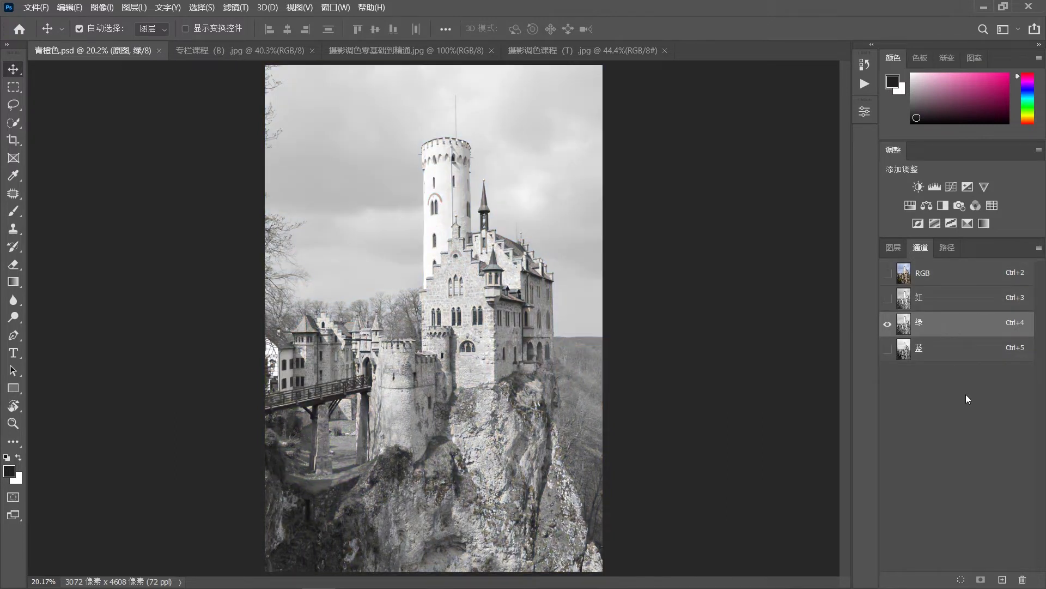
{"action": "key", "text": "ctrl+a"}
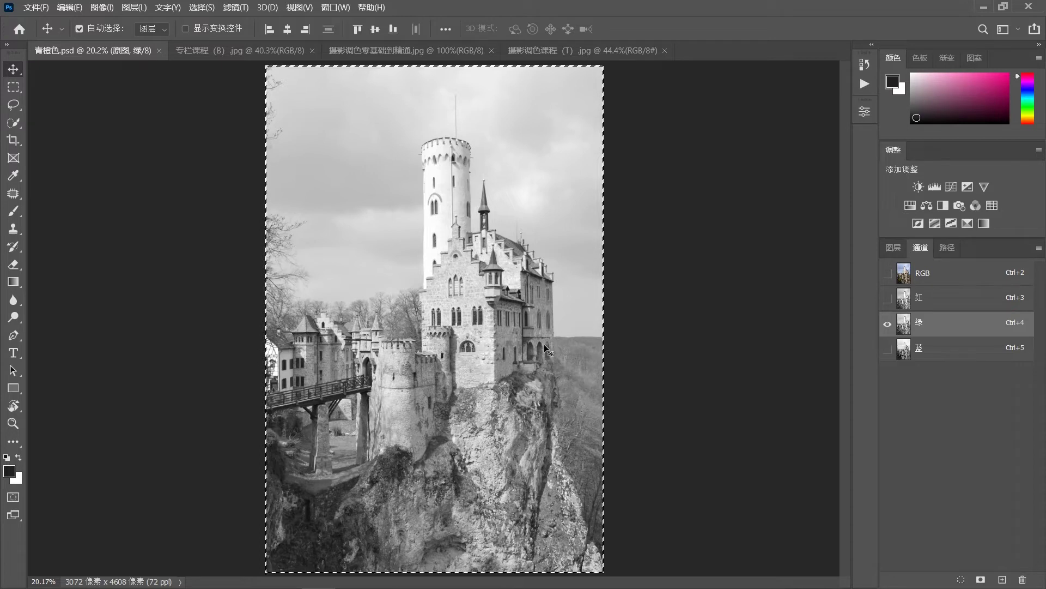
{"action": "key", "text": "ctrl"}
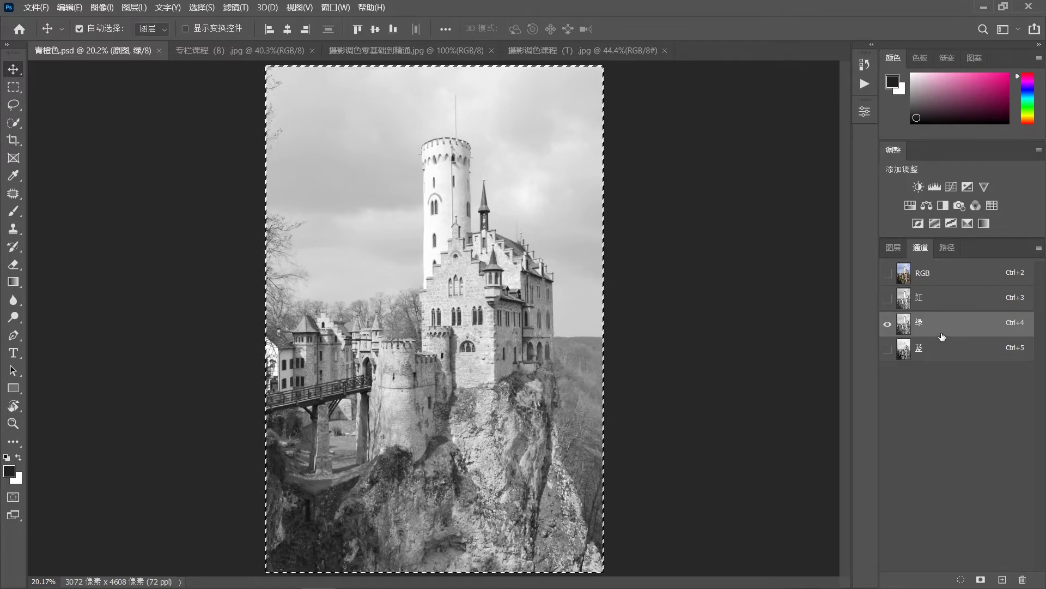
{"action": "key", "text": "ctrl+5"}
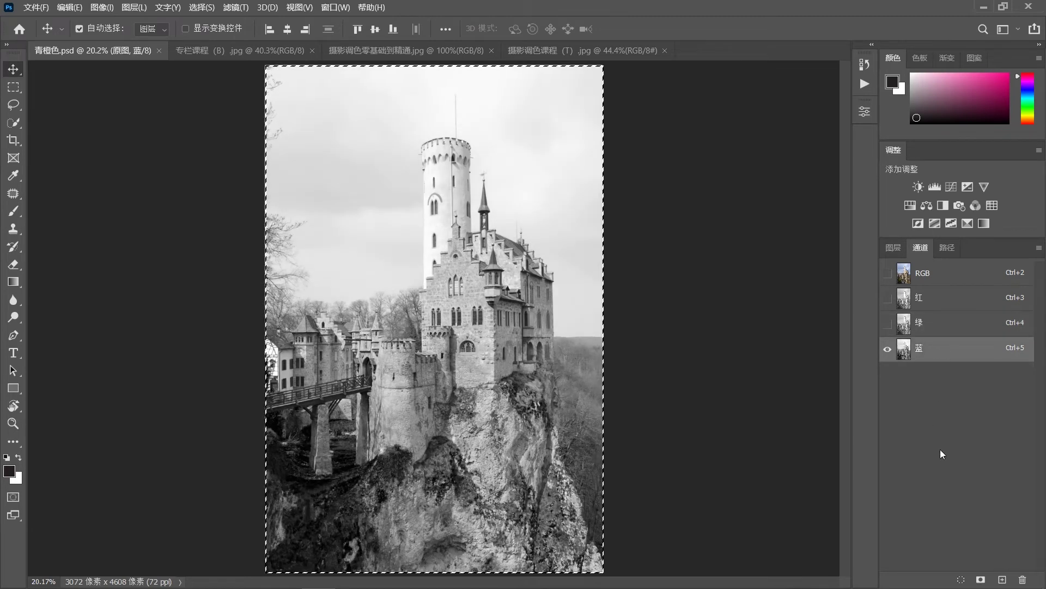
{"action": "key", "text": "ctrl+v"}
{"action": "key", "text": "ctrl"}
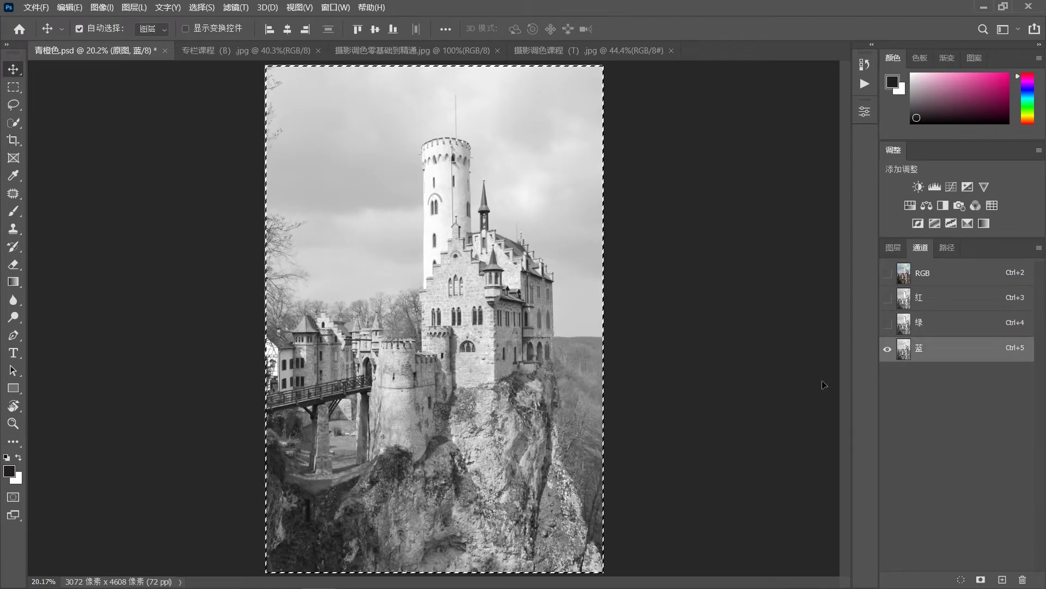
{"action": "key", "text": "ctrl+z"}
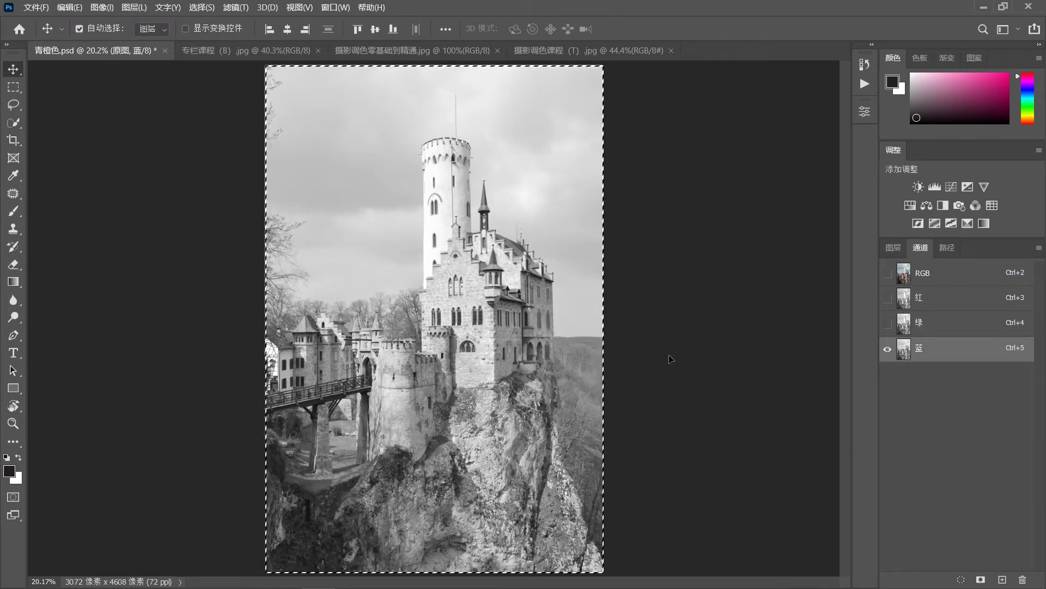
{"action": "key", "text": "ctrl+z"}
{"action": "key", "text": "ctrl+z"}
{"action": "key", "text": "ctrl+d"}
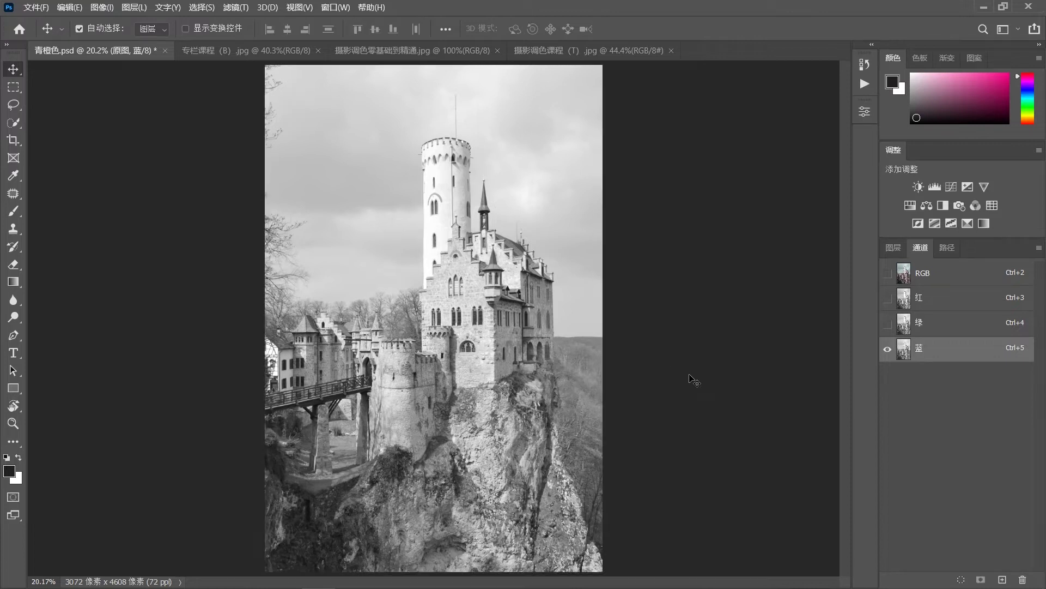
View the green and blue channels individually to compare them.
{"action": "left_click", "coordinate": [941, 327]}
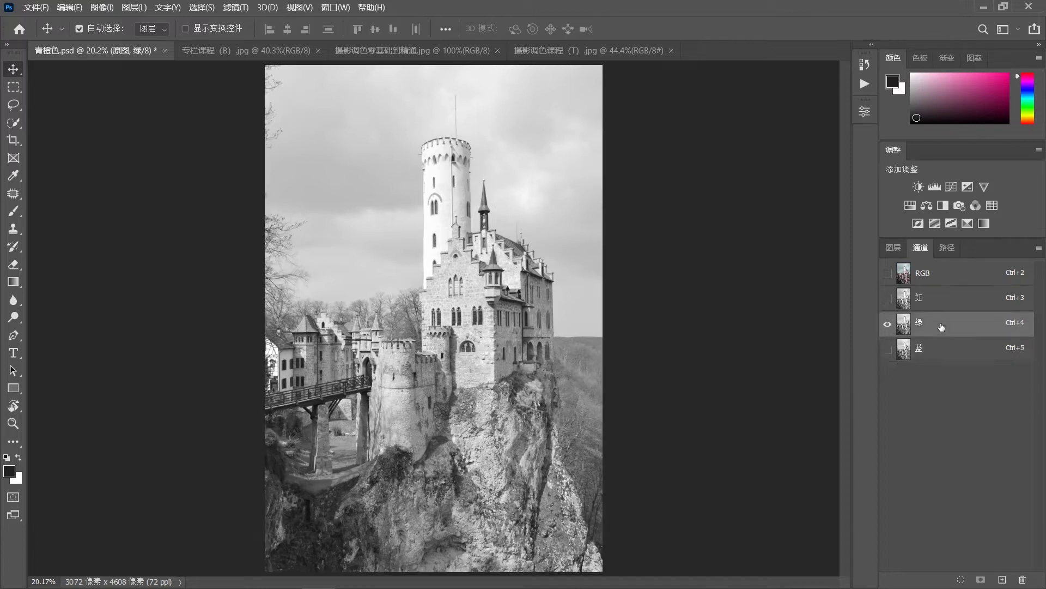
{"action": "left_click", "coordinate": [948, 350]}
{"action": "left_click", "coordinate": [933, 335]}
{"action": "left_click", "coordinate": [950, 352]}
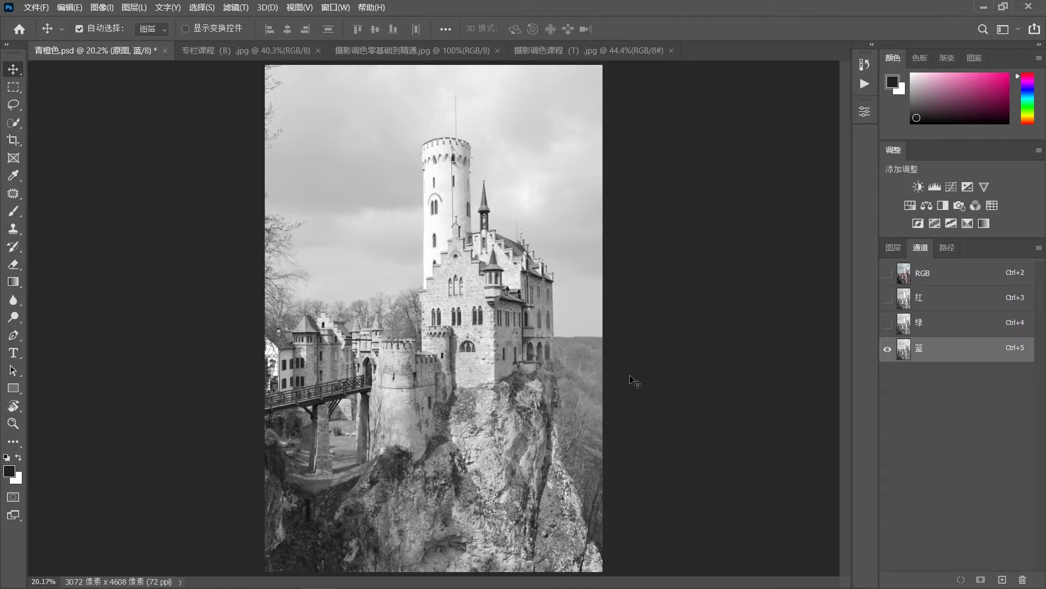
Return to the RGB composite and layers list, comparing the teal-orange grade with the original.
{"action": "left_click", "coordinate": [953, 277]}
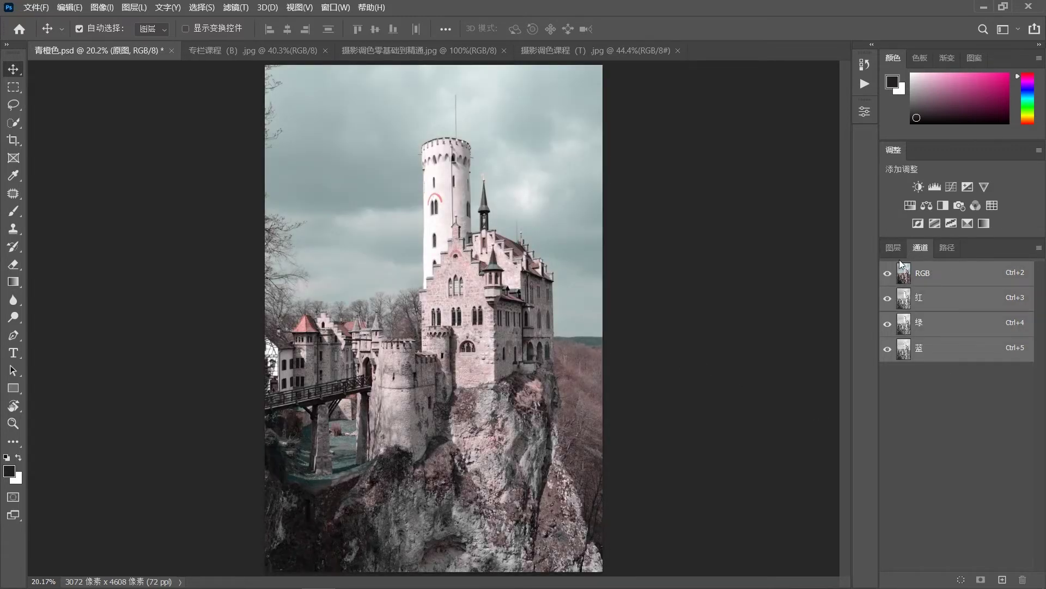
{"action": "left_click", "coordinate": [890, 249]}
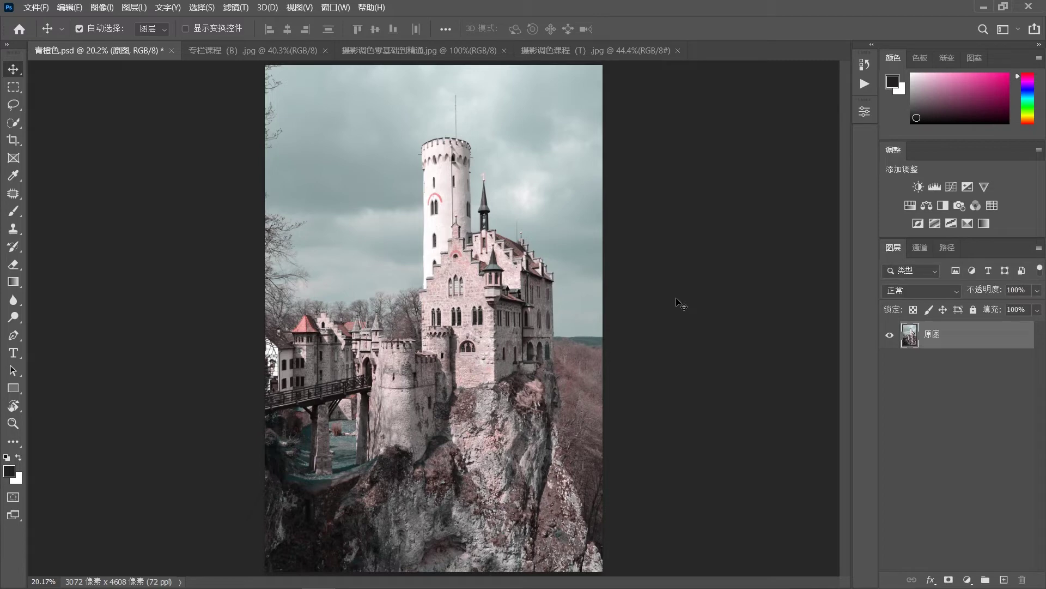
{"action": "key", "text": "ctrl+z"}
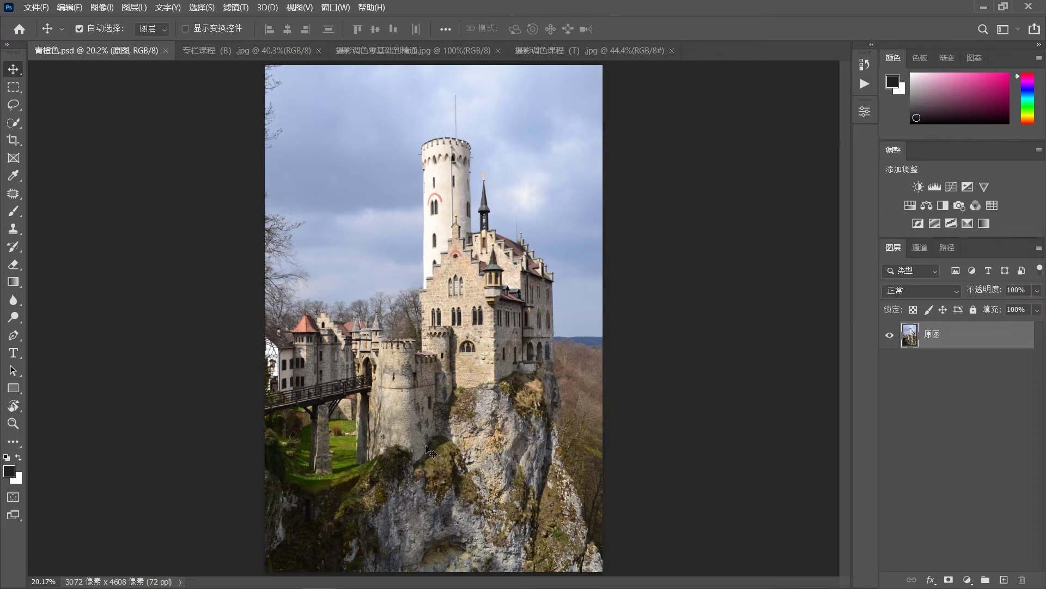
{"action": "key", "text": "ctrl"}
{"action": "key", "text": "ctrl+shift+z"}
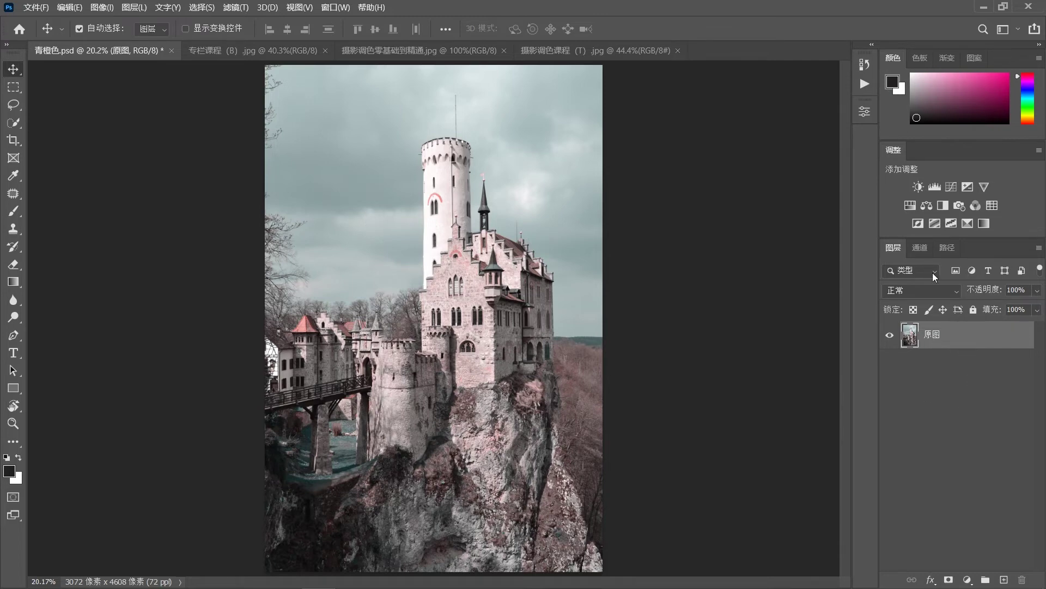
Add a Hue/Saturation layer shifting the Reds to hue +20 and saturation +77.
{"action": "left_click", "coordinate": [909, 205]}
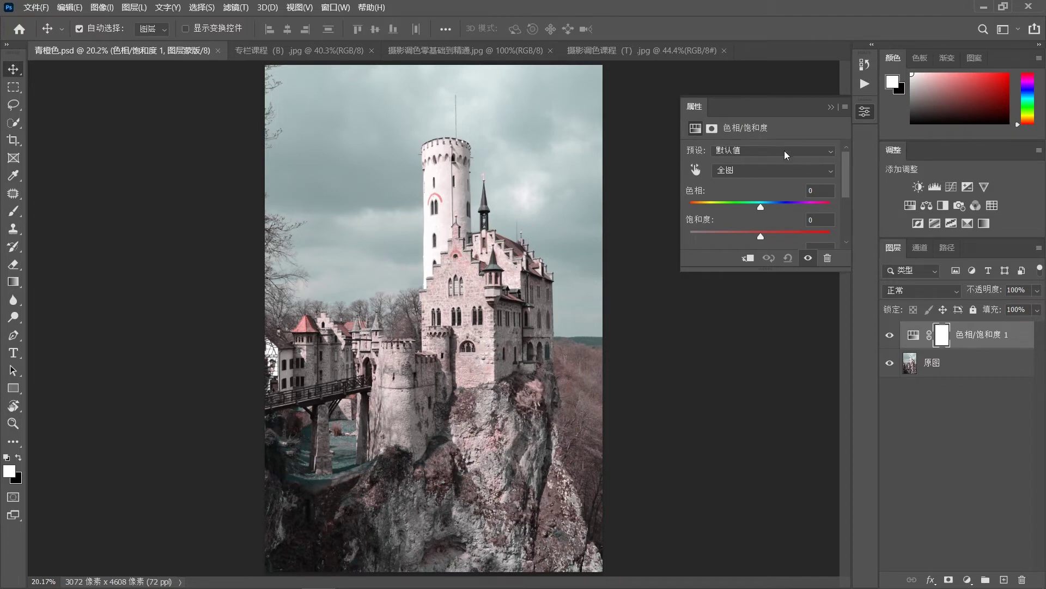
{"action": "left_click", "coordinate": [744, 171]}
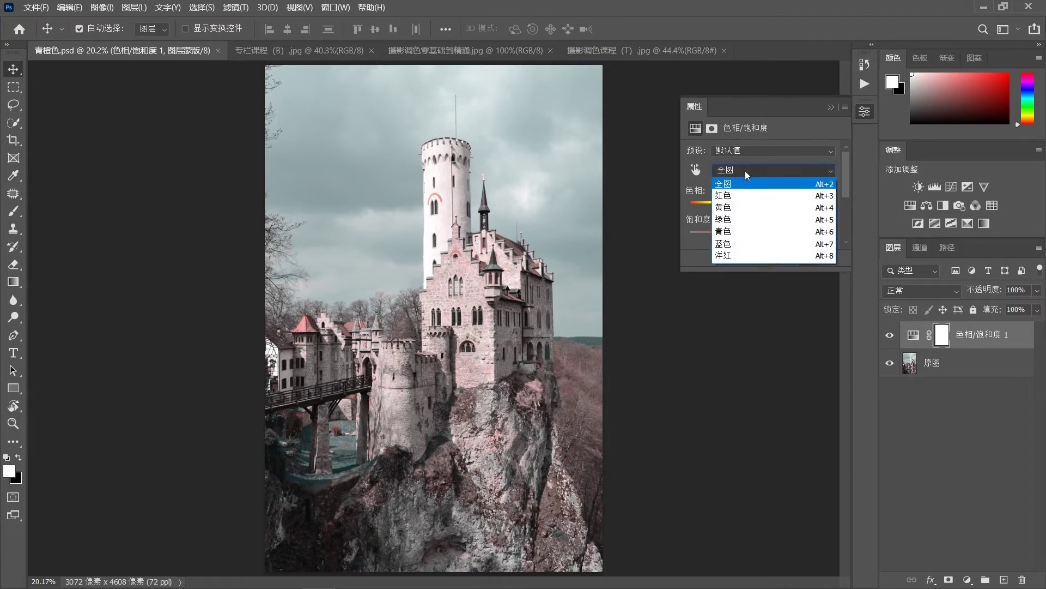
{"action": "left_click", "coordinate": [744, 192]}
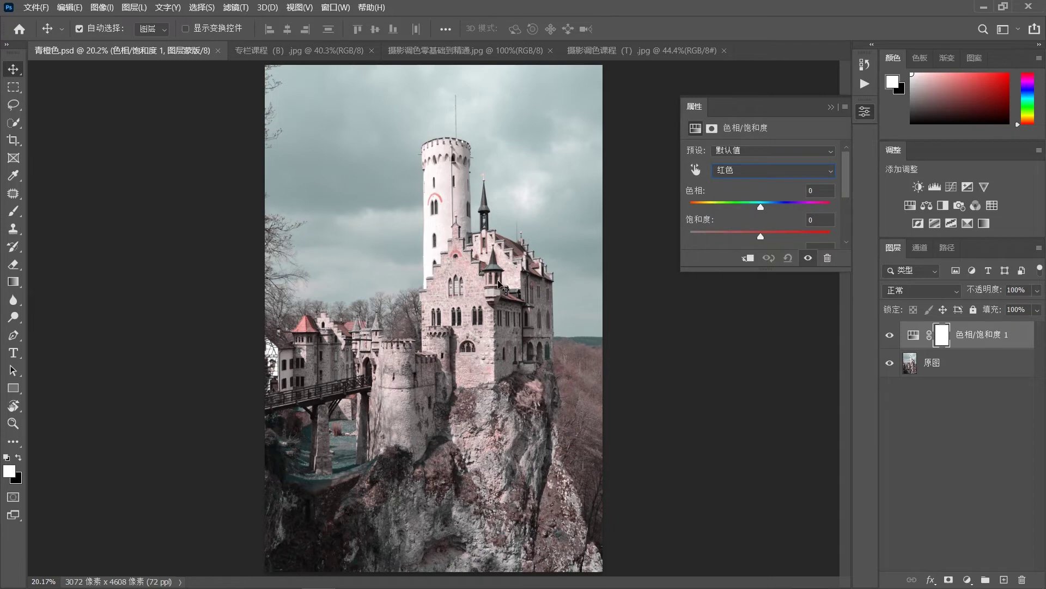
{"action": "left_click_drag", "start_coordinate": [760, 204], "coordinate": [761, 204]}
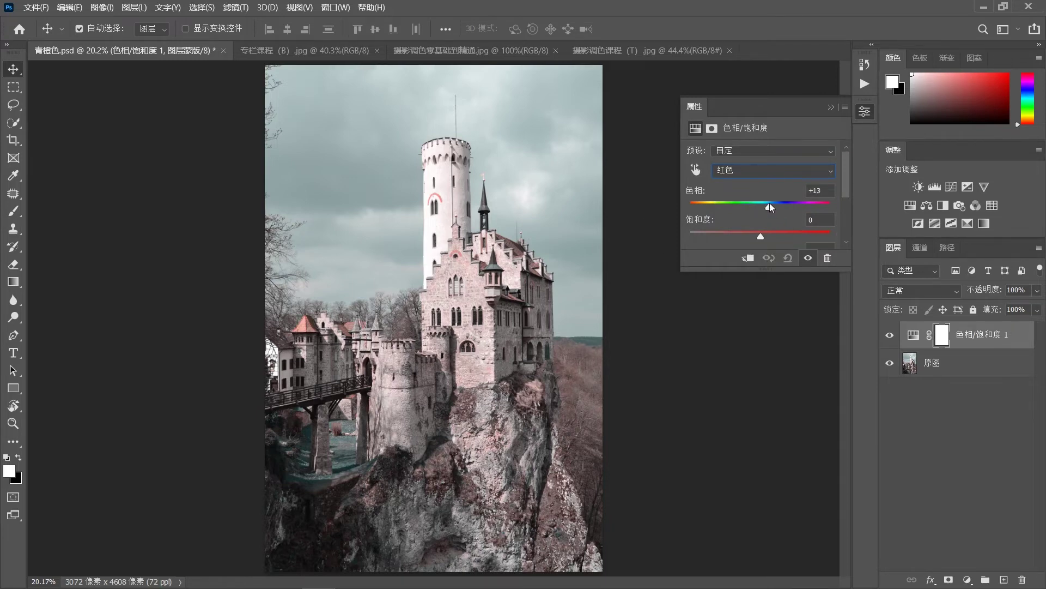
{"action": "left_click_drag", "start_coordinate": [773, 203], "coordinate": [780, 235]}
{"action": "left_click", "coordinate": [759, 174]}
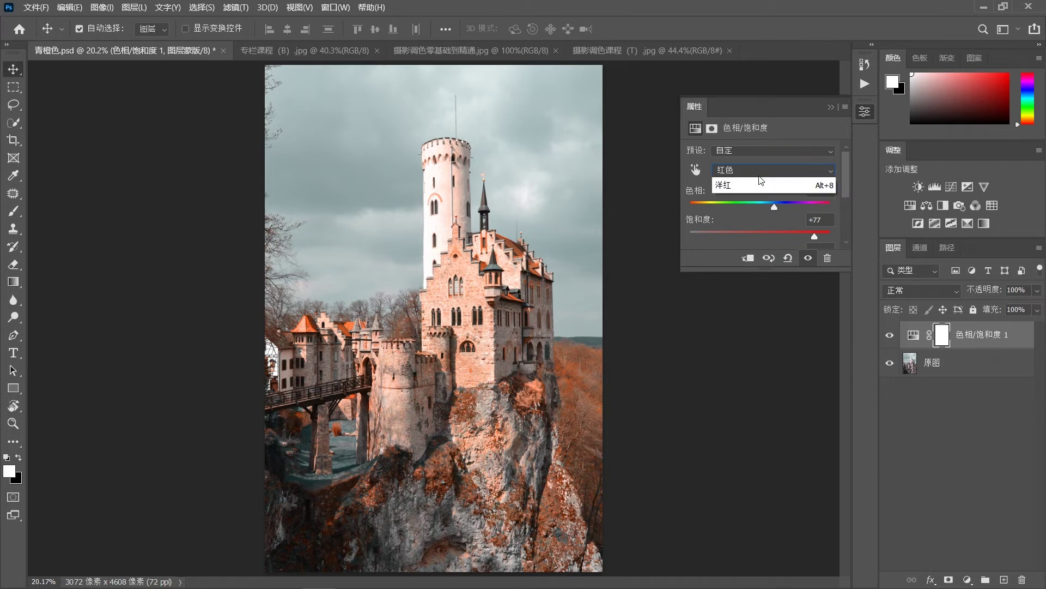
Shift the Cyans' hue to +18 for a vivid teal sky and close the properties.
{"action": "left_click", "coordinate": [753, 230]}
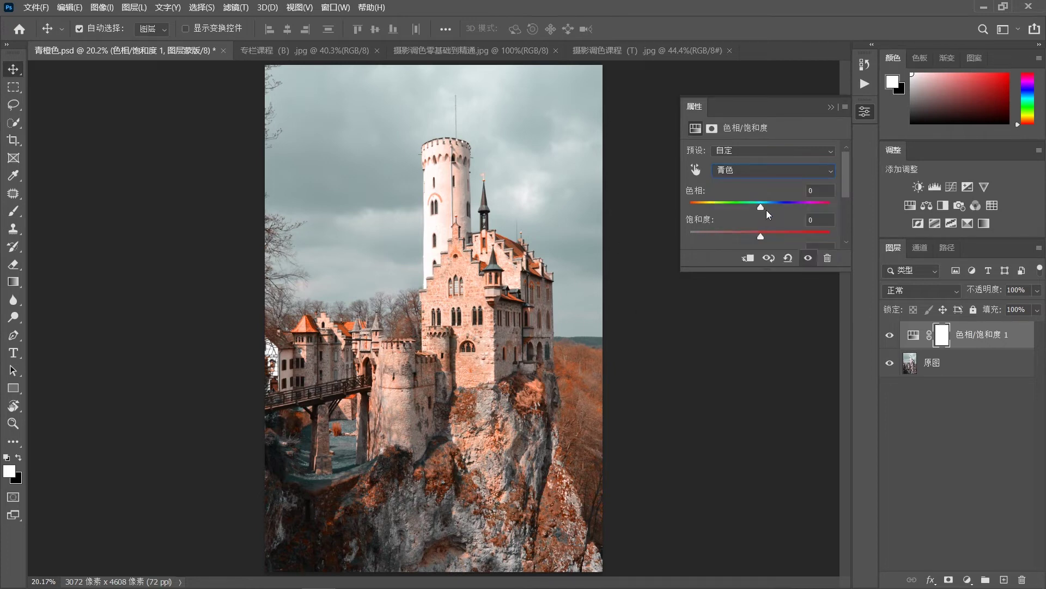
{"action": "left_click_drag", "start_coordinate": [763, 205], "coordinate": [821, 235]}
{"action": "left_click", "coordinate": [831, 107]}
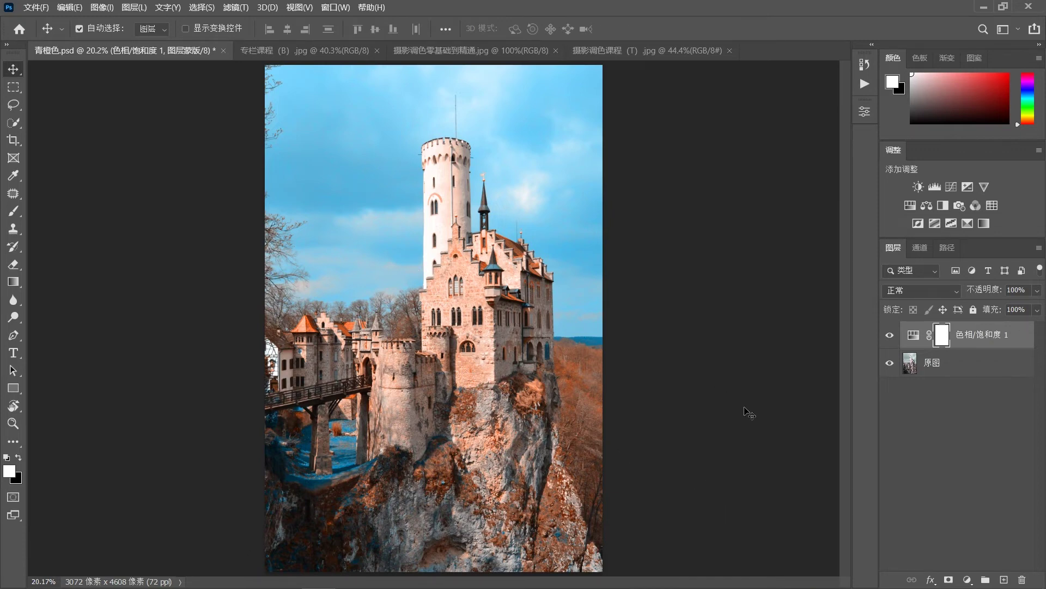
{"action": "left_click", "coordinate": [1020, 339]}
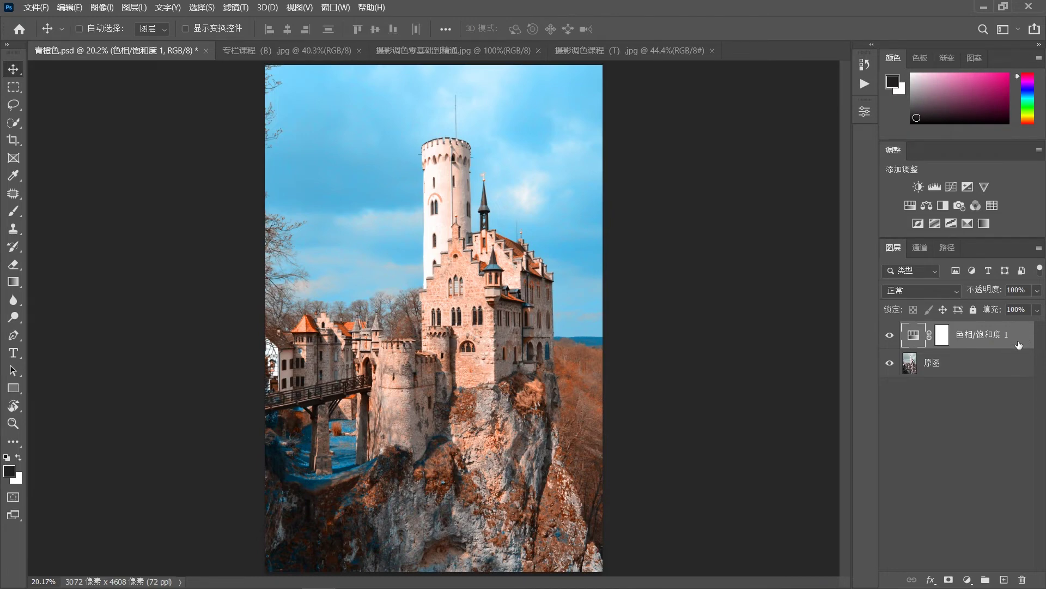
Stamp visible layers into Layer 1 and apply a Camera Raw Shadows lift of about +91.
{"action": "key", "text": "ctrl+alt+shift+e"}
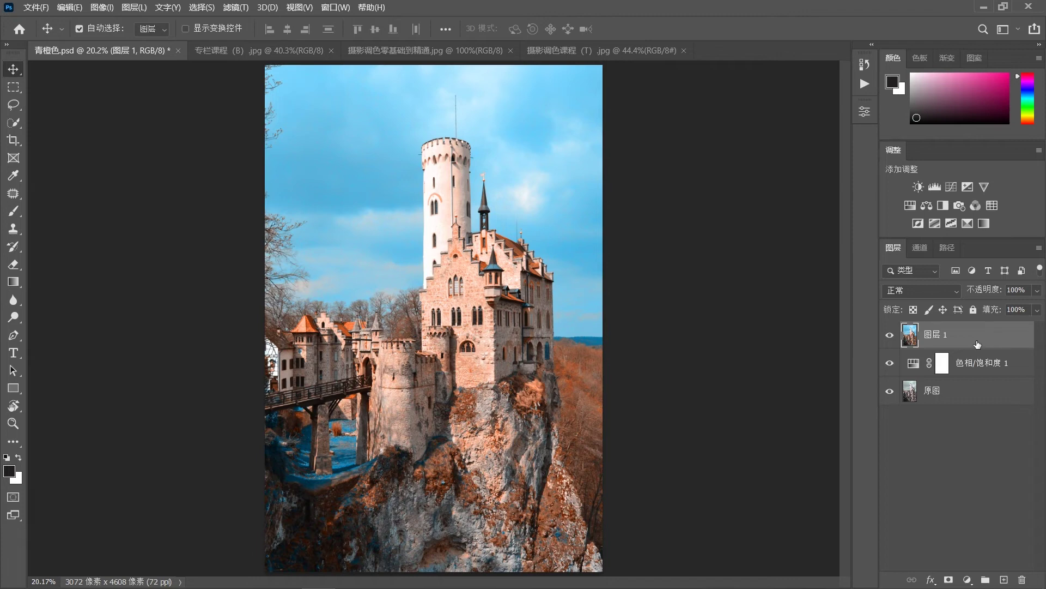
{"action": "left_click", "coordinate": [236, 8]}
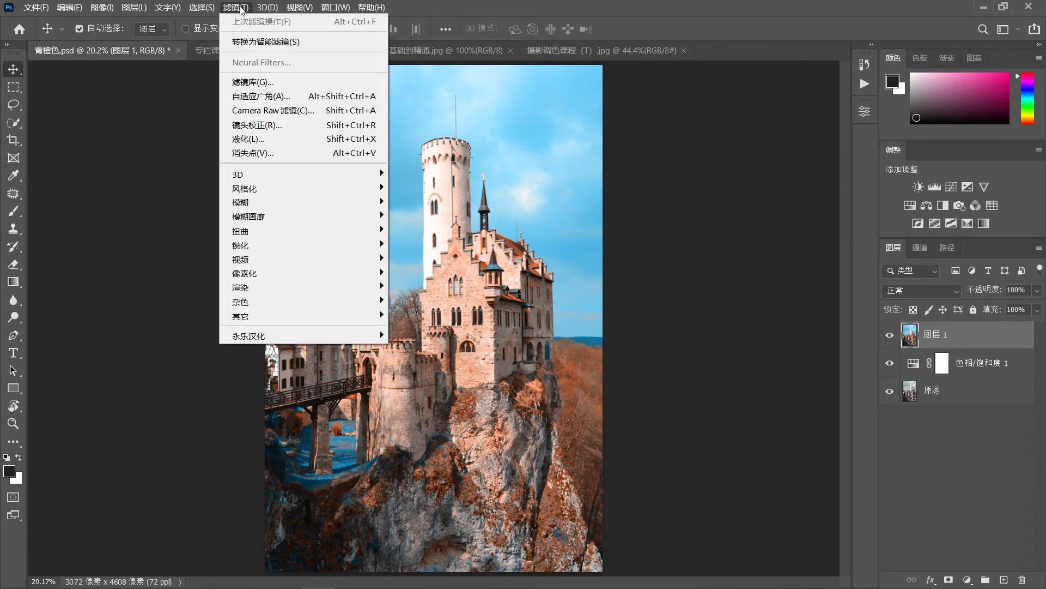
{"action": "left_click", "coordinate": [279, 110]}
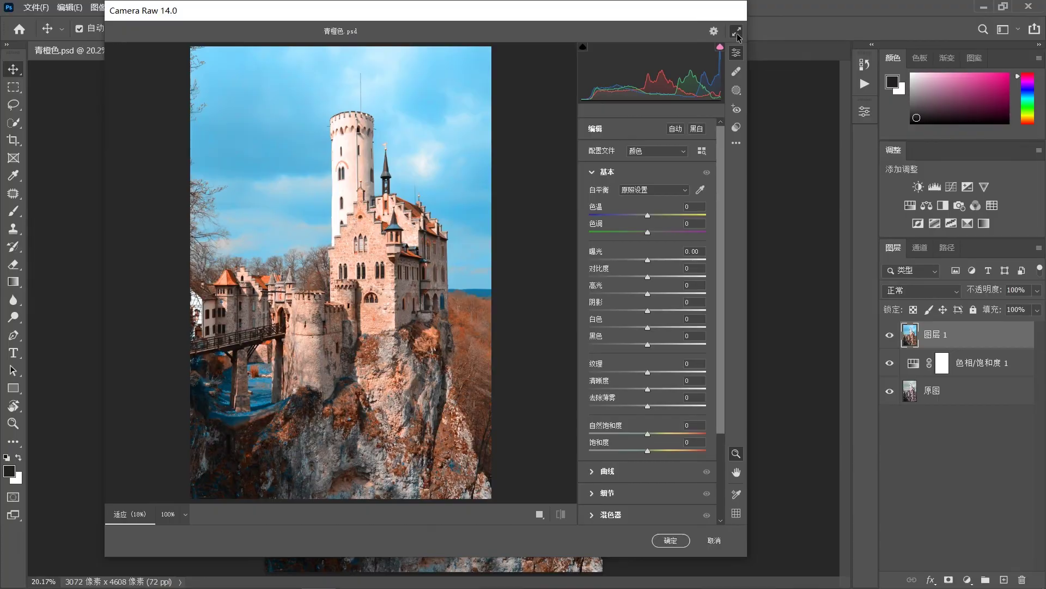
{"action": "left_click", "coordinate": [737, 31]}
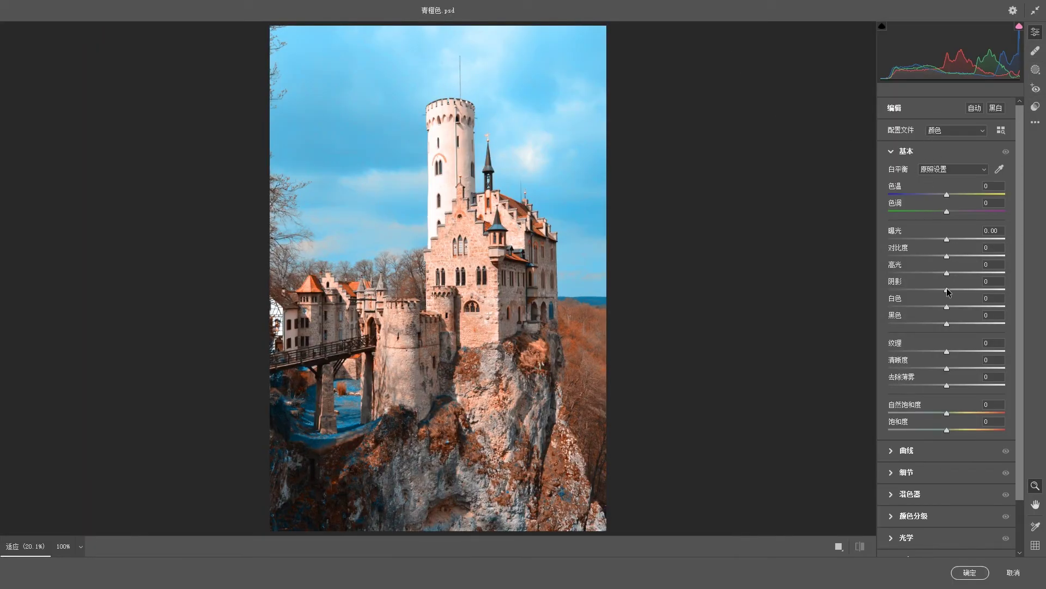
{"action": "left_click_drag", "start_coordinate": [947, 290], "coordinate": [993, 290]}
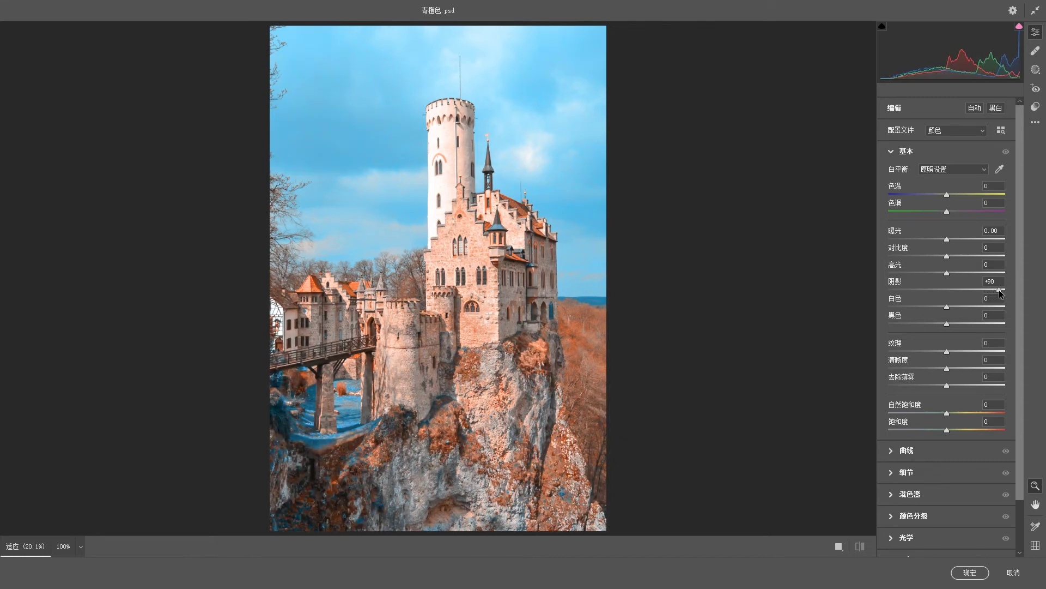
{"action": "left_click_drag", "start_coordinate": [999, 289], "coordinate": [999, 290]}
{"action": "left_click", "coordinate": [970, 573]}
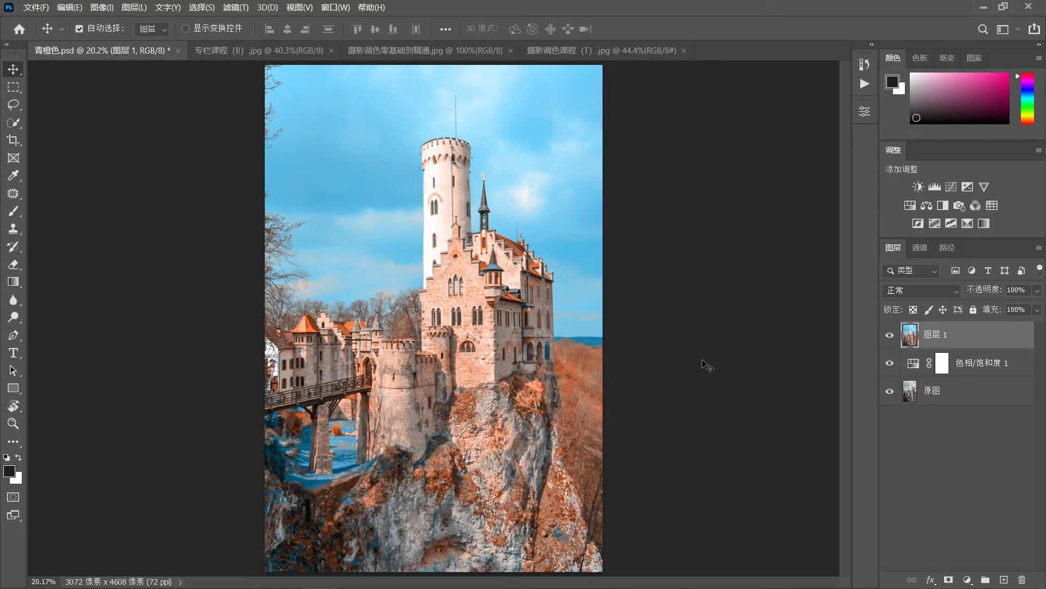
{"action": "key", "text": "F12"}
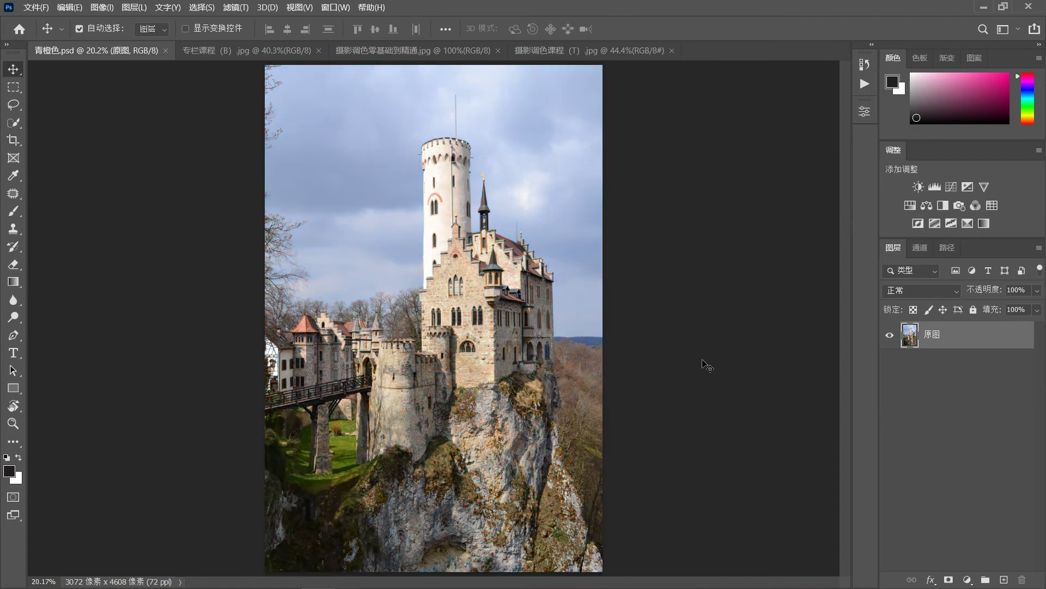
{"action": "key", "text": "ctrl+z"}
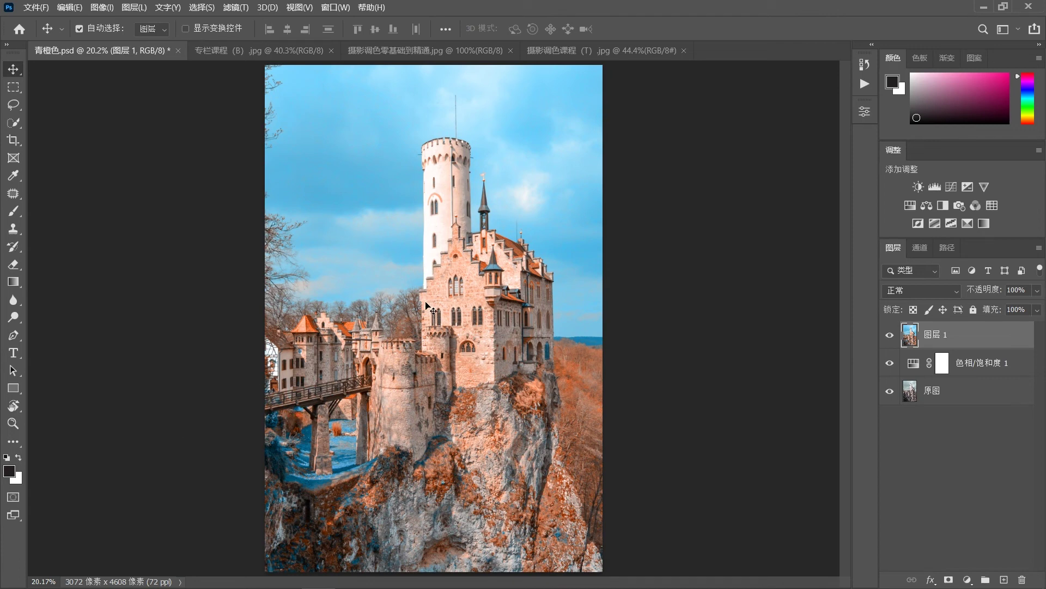
Switch to 摄影调色零基础到精通.jpg and scroll through its course outline and sample photos.
{"action": "left_click", "coordinate": [421, 50]}
{"action": "scroll", "coordinate": [472, 327], "scroll_direction": "down", "scroll_amount": 1}
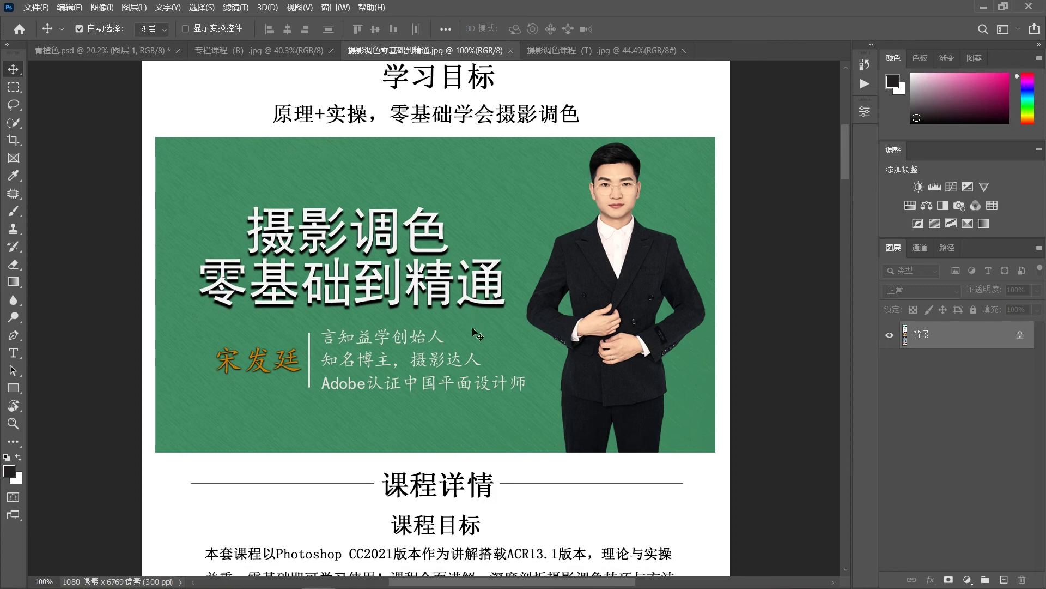
{"action": "scroll", "coordinate": [472, 327], "scroll_direction": "down", "scroll_amount": 3}
{"action": "scroll", "coordinate": [473, 330], "scroll_direction": "down", "scroll_amount": 2}
{"action": "scroll", "coordinate": [473, 330], "scroll_direction": "down", "scroll_amount": 2}
{"action": "scroll", "coordinate": [473, 330], "scroll_direction": "down", "scroll_amount": 2}
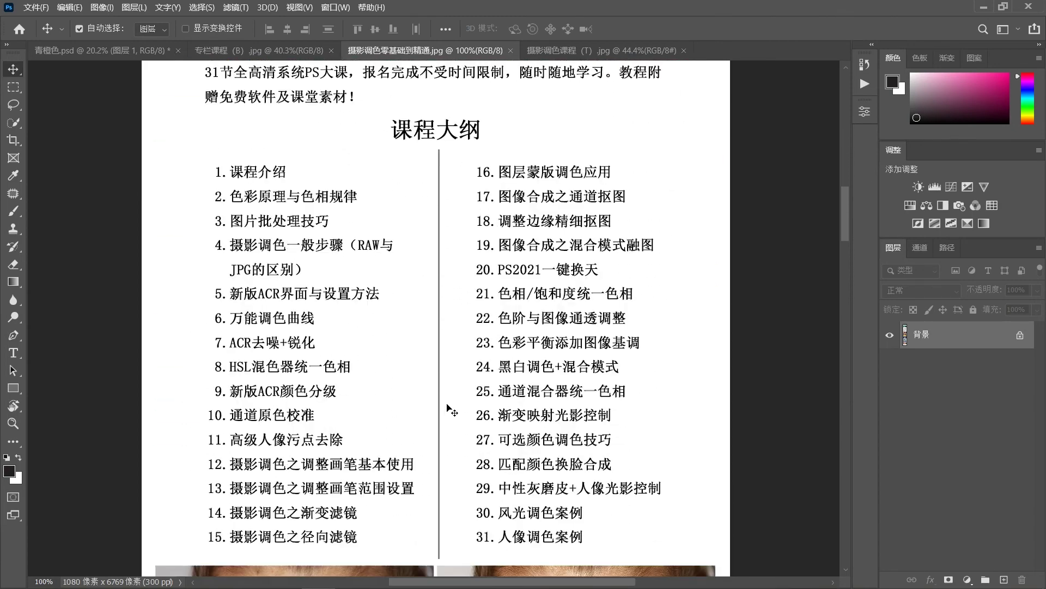
{"action": "scroll", "coordinate": [381, 305], "scroll_direction": "down", "scroll_amount": 1}
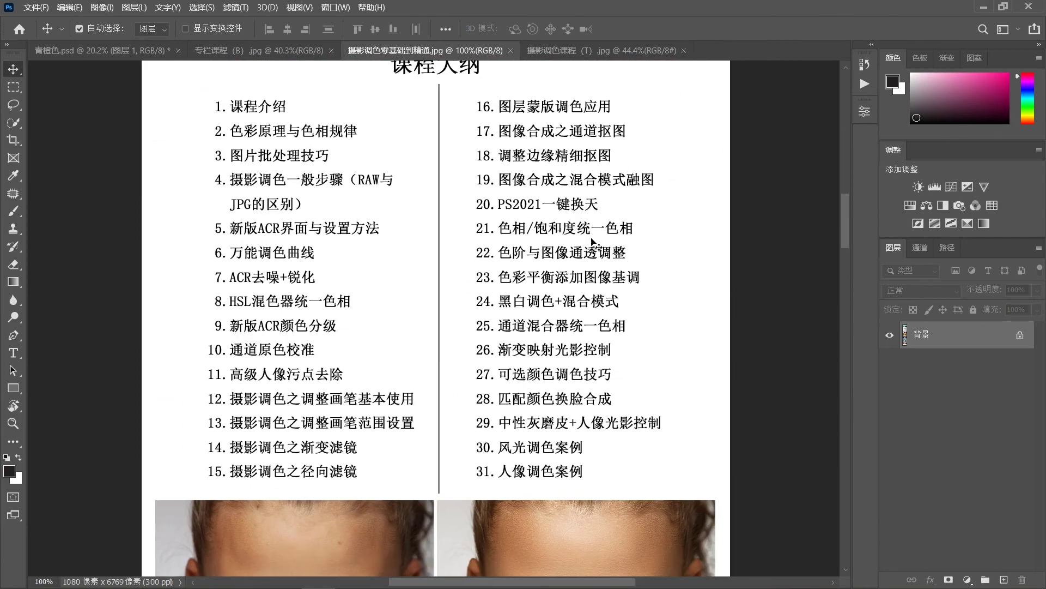
{"action": "scroll", "coordinate": [606, 461], "scroll_direction": "down", "scroll_amount": 2}
{"action": "scroll", "coordinate": [606, 461], "scroll_direction": "down", "scroll_amount": 2}
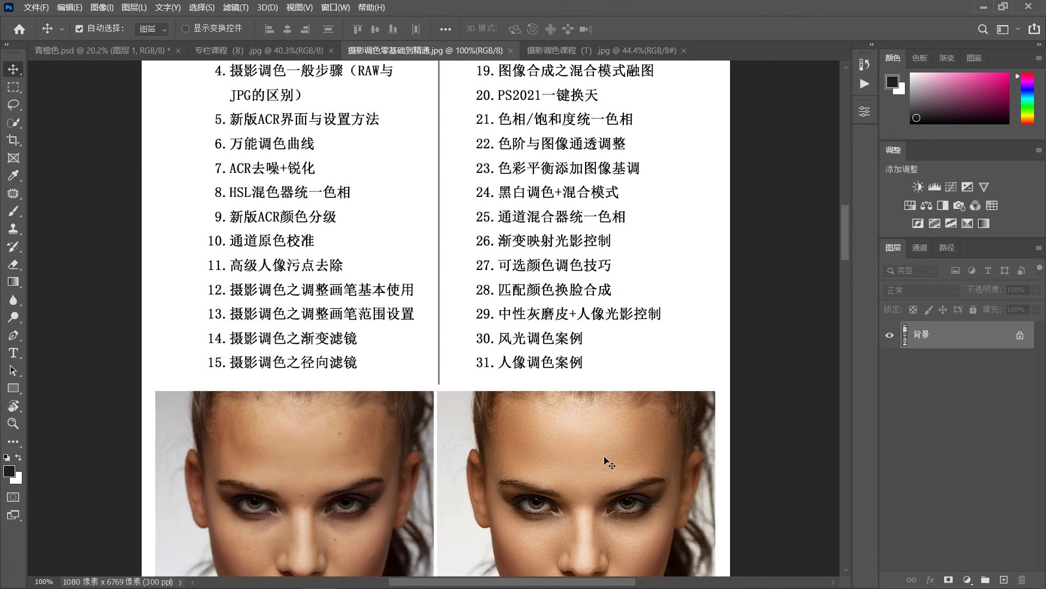
{"action": "scroll", "coordinate": [606, 460], "scroll_direction": "down", "scroll_amount": 3}
{"action": "scroll", "coordinate": [606, 461], "scroll_direction": "down", "scroll_amount": 2}
{"action": "scroll", "coordinate": [609, 463], "scroll_direction": "down", "scroll_amount": 2}
{"action": "scroll", "coordinate": [610, 463], "scroll_direction": "down", "scroll_amount": 2}
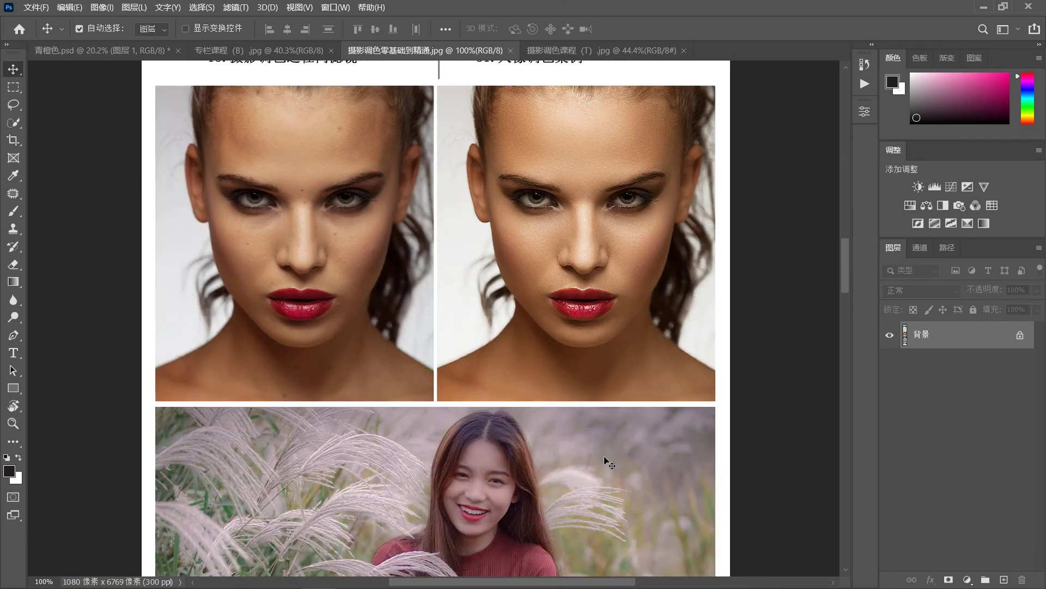
{"action": "scroll", "coordinate": [610, 463], "scroll_direction": "down", "scroll_amount": 1}
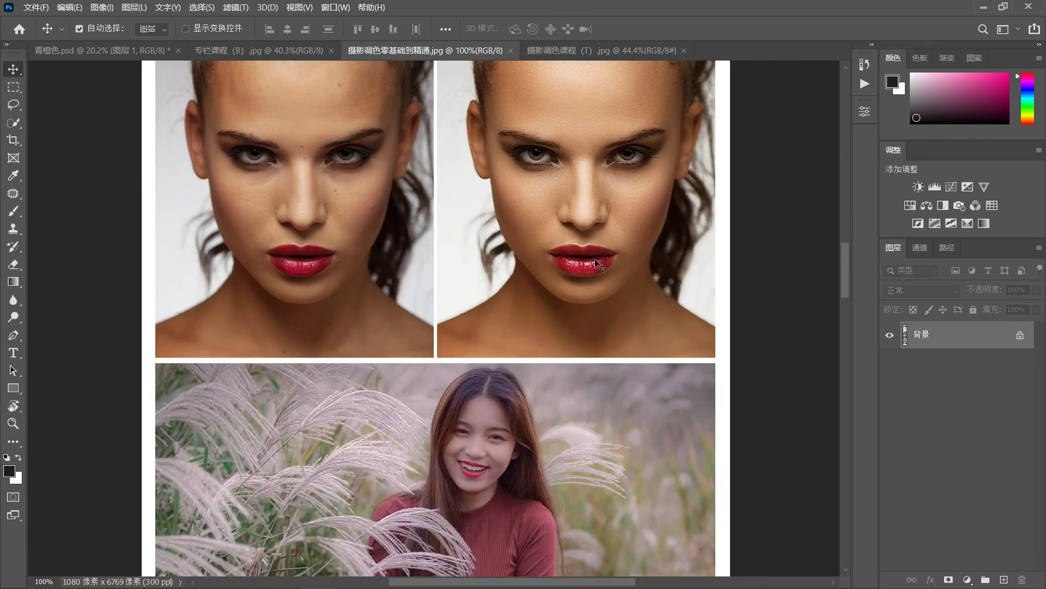
{"action": "scroll", "coordinate": [546, 392], "scroll_direction": "down", "scroll_amount": 2}
{"action": "scroll", "coordinate": [547, 393], "scroll_direction": "down", "scroll_amount": 3}
{"action": "scroll", "coordinate": [548, 403], "scroll_direction": "down", "scroll_amount": 2}
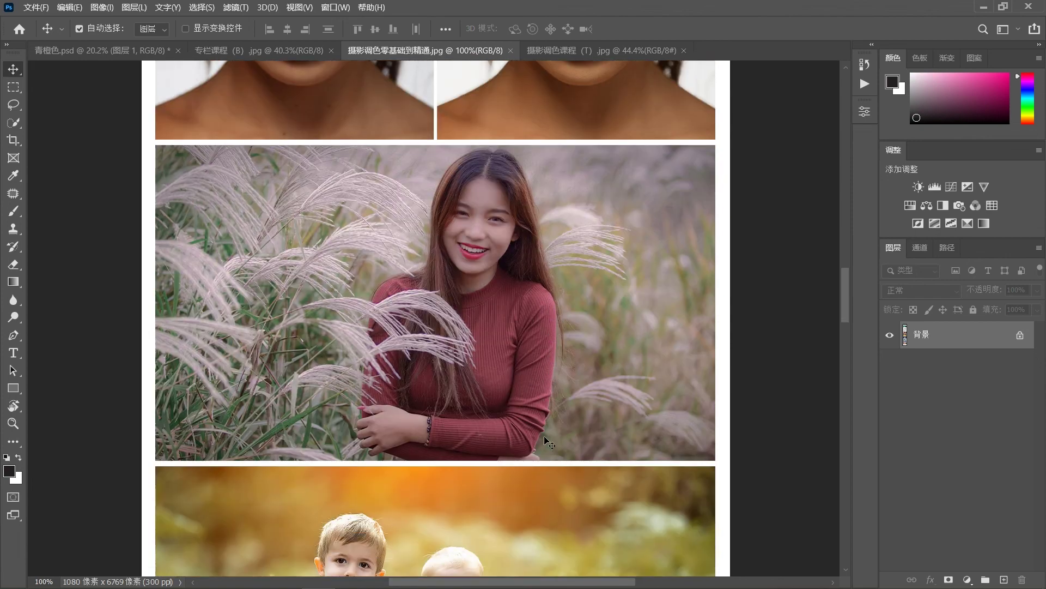
{"action": "scroll", "coordinate": [551, 425], "scroll_direction": "down", "scroll_amount": 3}
{"action": "scroll", "coordinate": [550, 426], "scroll_direction": "down", "scroll_amount": 4}
{"action": "scroll", "coordinate": [551, 426], "scroll_direction": "down", "scroll_amount": 3}
{"action": "scroll", "coordinate": [548, 417], "scroll_direction": "down", "scroll_amount": 2}
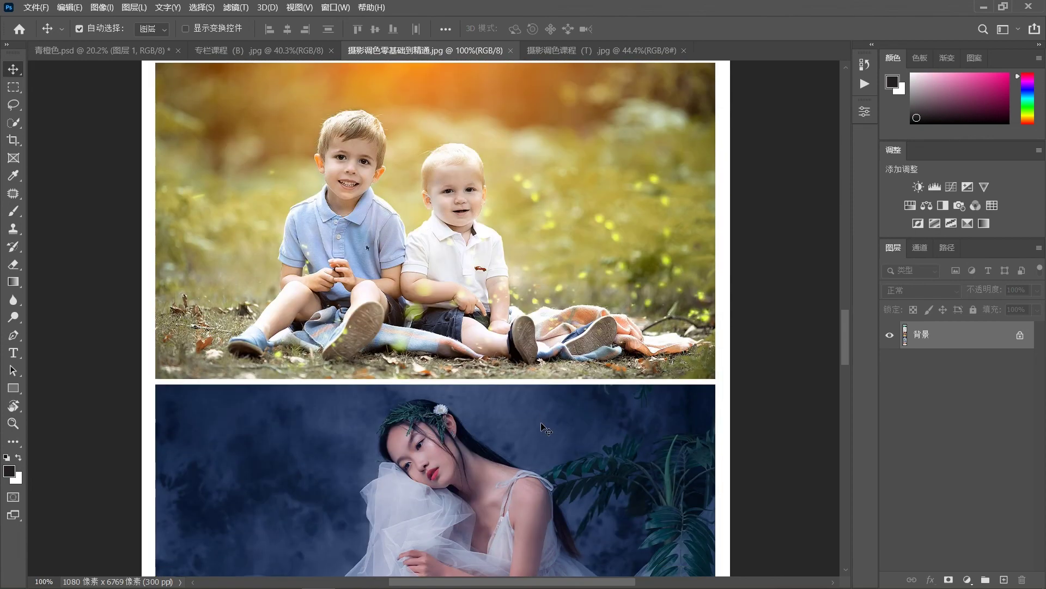
{"action": "scroll", "coordinate": [545, 406], "scroll_direction": "down", "scroll_amount": 4}
{"action": "scroll", "coordinate": [542, 395], "scroll_direction": "down", "scroll_amount": 3}
{"action": "scroll", "coordinate": [543, 392], "scroll_direction": "down", "scroll_amount": 2}
{"action": "scroll", "coordinate": [534, 409], "scroll_direction": "down", "scroll_amount": 4}
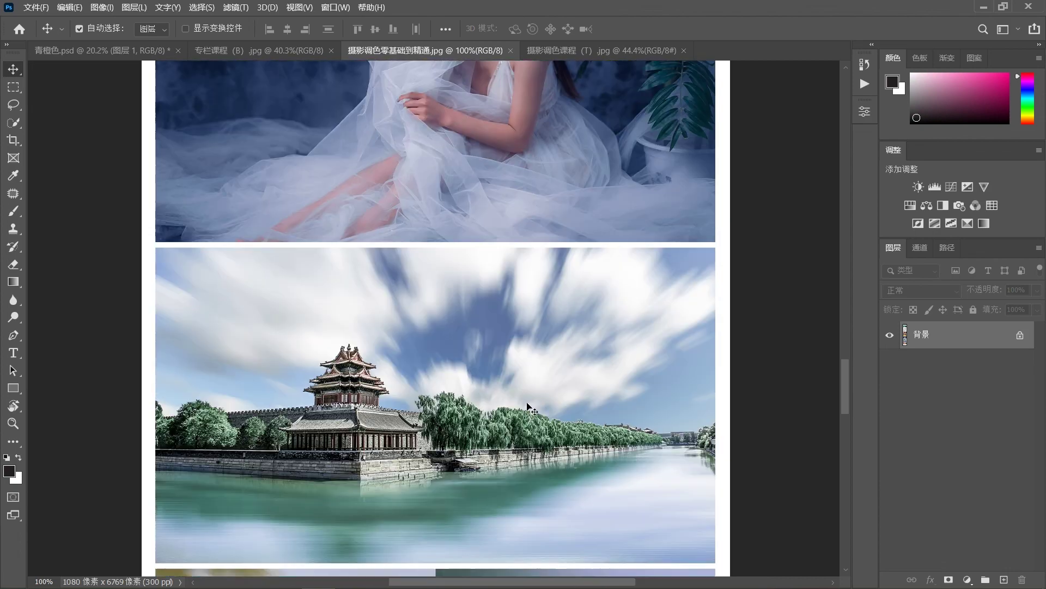
{"action": "scroll", "coordinate": [523, 427], "scroll_direction": "down", "scroll_amount": 4}
{"action": "scroll", "coordinate": [465, 437], "scroll_direction": "down", "scroll_amount": 1}
{"action": "scroll", "coordinate": [475, 433], "scroll_direction": "down", "scroll_amount": 4}
{"action": "scroll", "coordinate": [466, 403], "scroll_direction": "down", "scroll_amount": 2}
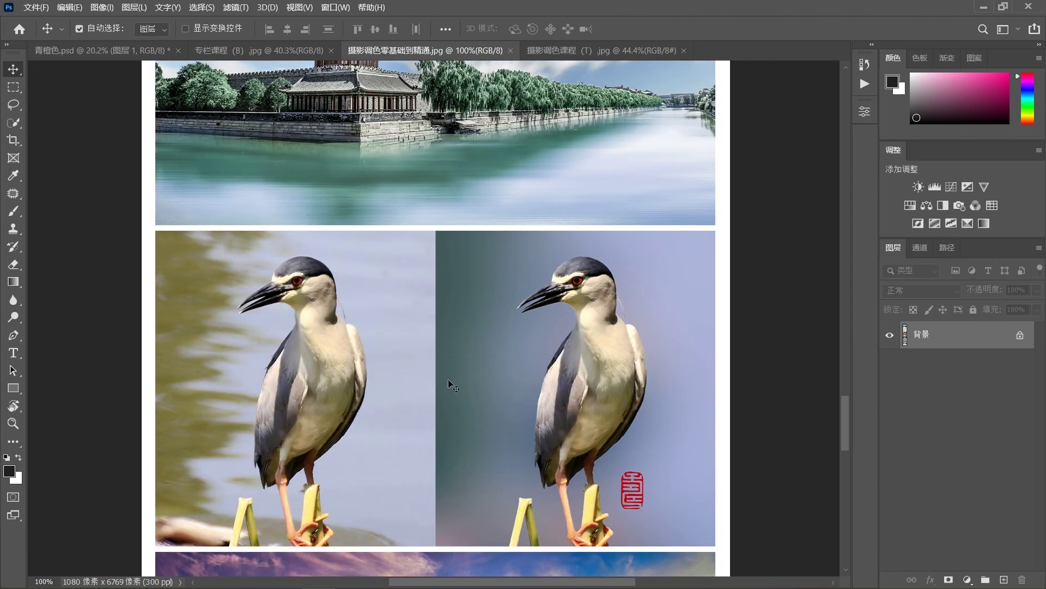
{"action": "scroll", "coordinate": [491, 398], "scroll_direction": "down", "scroll_amount": 2}
{"action": "scroll", "coordinate": [534, 424], "scroll_direction": "down", "scroll_amount": 4}
{"action": "scroll", "coordinate": [513, 470], "scroll_direction": "down", "scroll_amount": 3}
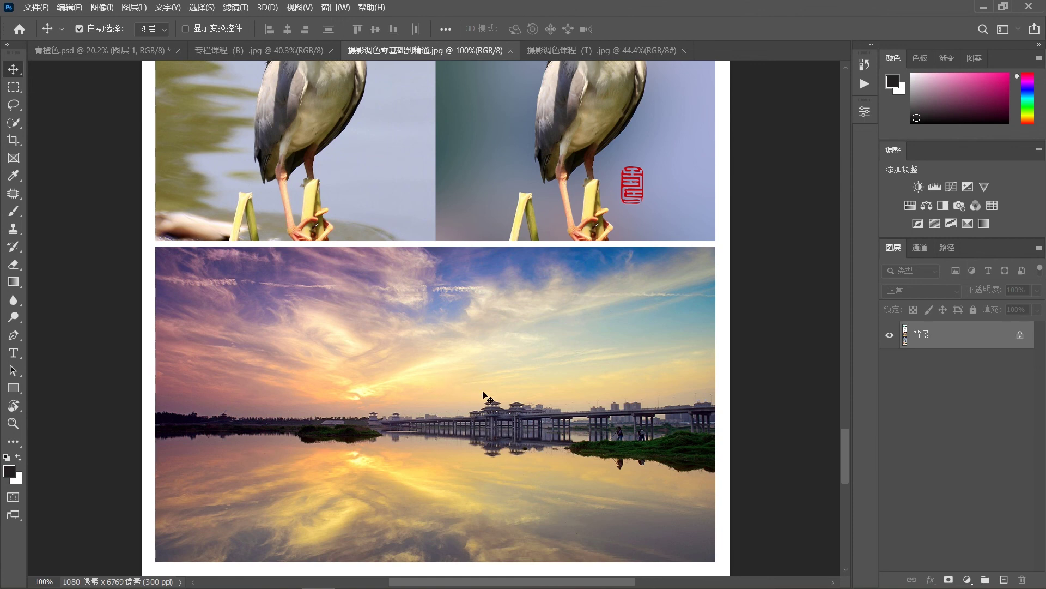
{"action": "scroll", "coordinate": [488, 403], "scroll_direction": "up", "scroll_amount": 4}
{"action": "scroll", "coordinate": [494, 406], "scroll_direction": "up", "scroll_amount": 4}
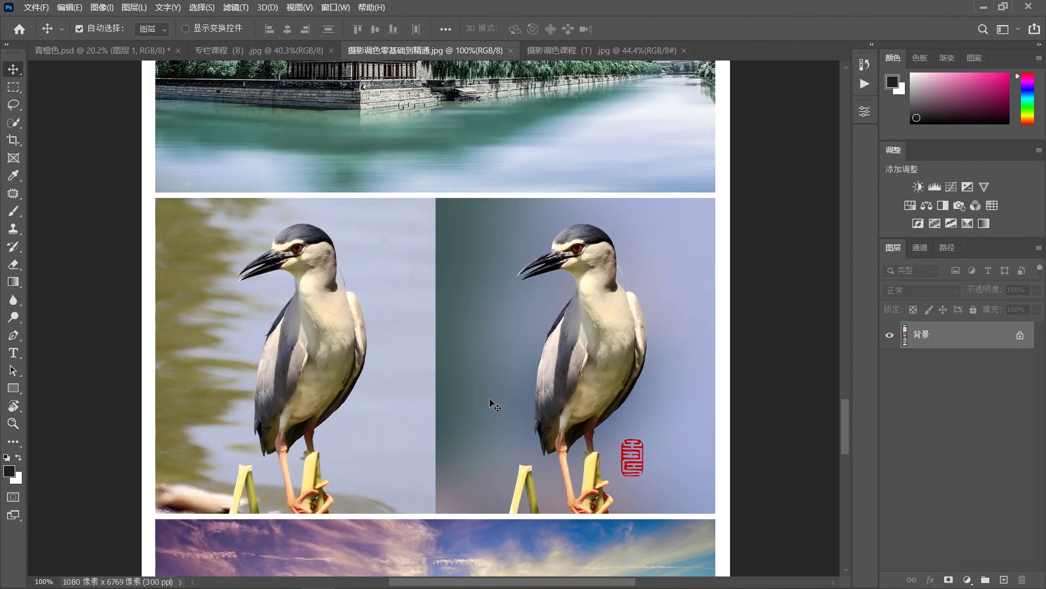
{"action": "scroll", "coordinate": [495, 406], "scroll_direction": "up", "scroll_amount": 3}
{"action": "scroll", "coordinate": [495, 406], "scroll_direction": "up", "scroll_amount": 3}
{"action": "scroll", "coordinate": [496, 404], "scroll_direction": "up", "scroll_amount": 2}
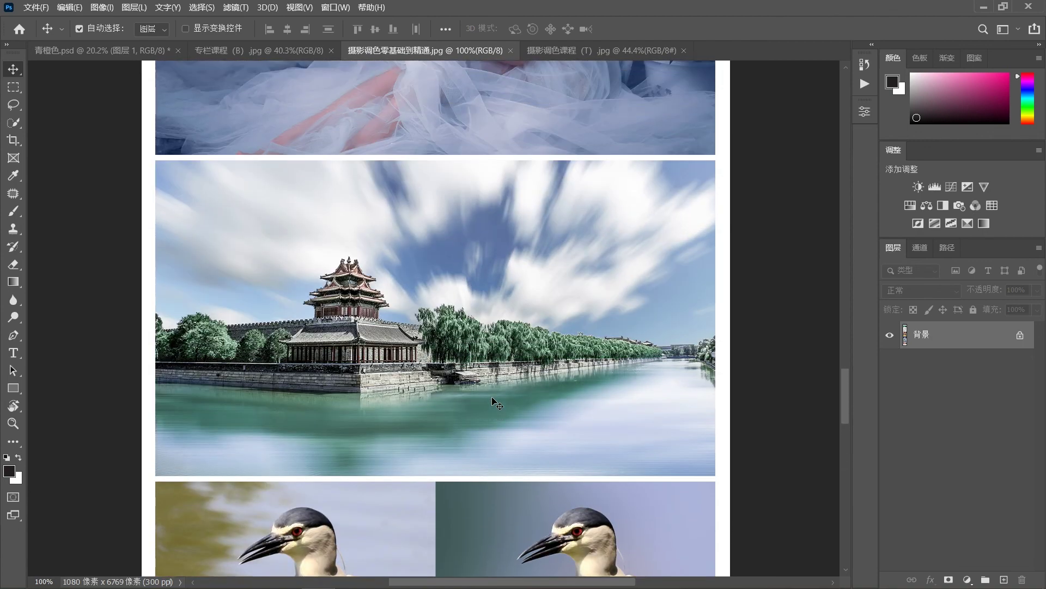